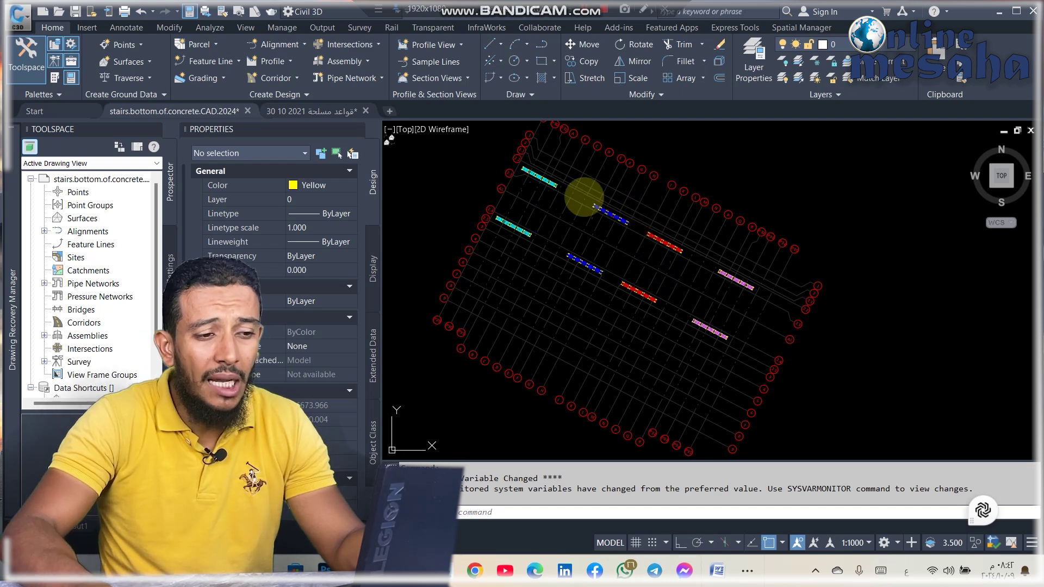
# - Select all objects similar to the axis line below grid bubble D and clear the selection
pyautogui.scroll(5, 601, 202)
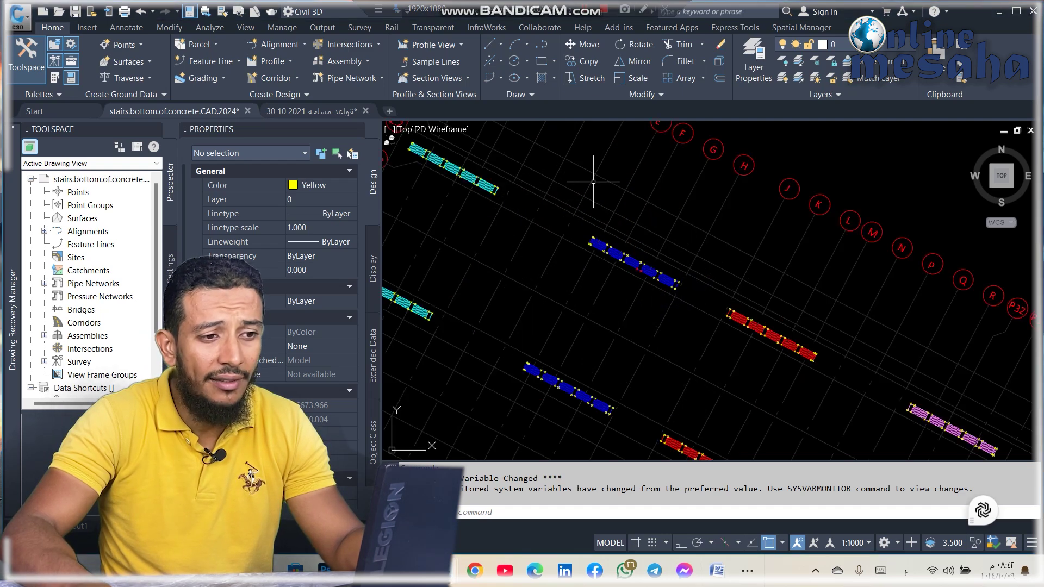
pyautogui.click(641, 210)
pyautogui.click(597, 182)
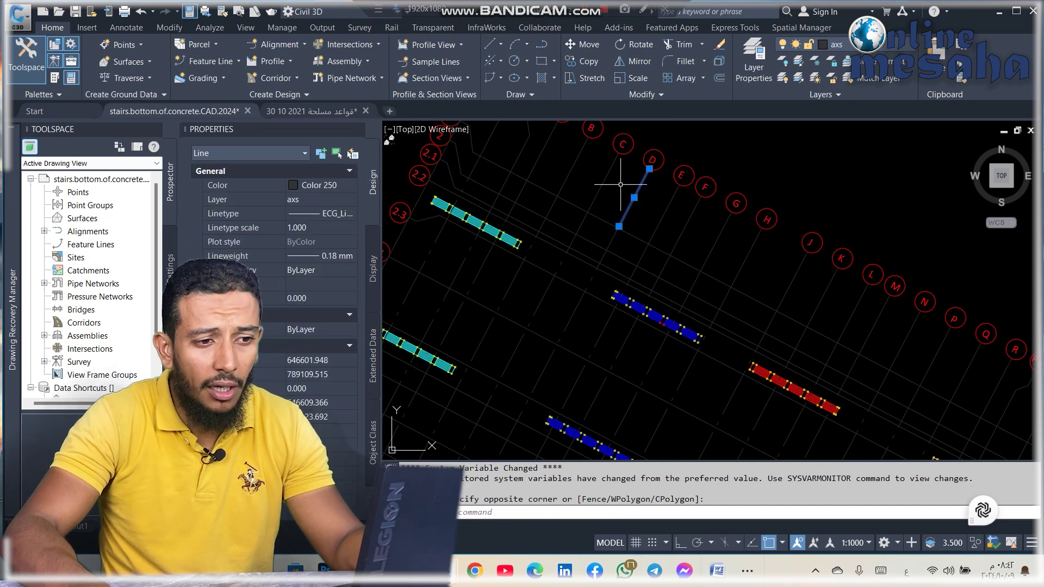
pyautogui.rightClick(621, 183)
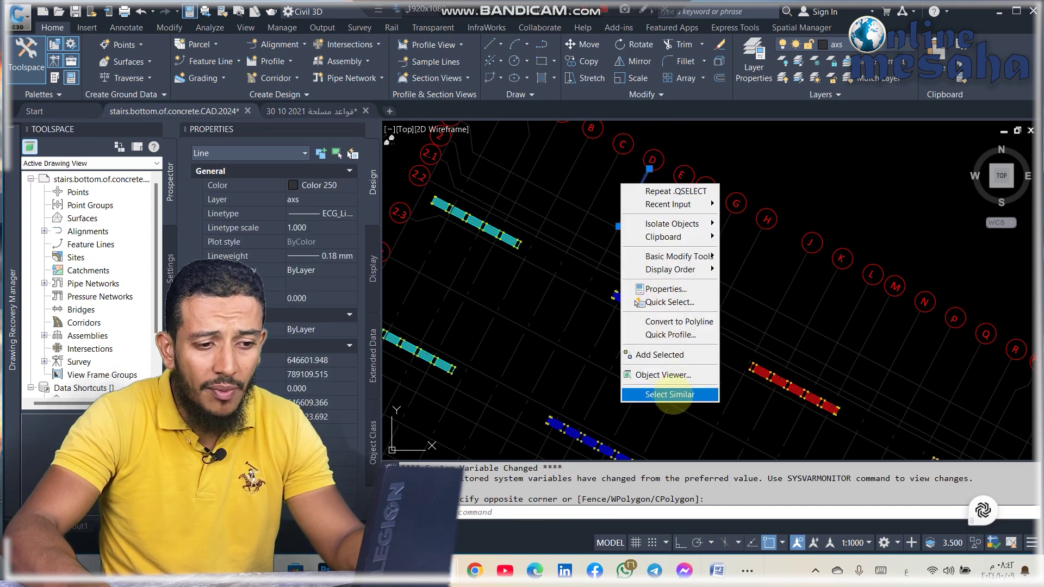
pyautogui.click(670, 394)
pyautogui.scroll(-5, 674, 250)
pyautogui.moveTo(706, 304); pyautogui.dragTo(695, 289, button='middle')
pyautogui.press('Escape')
pyautogui.scroll(4, 683, 235)
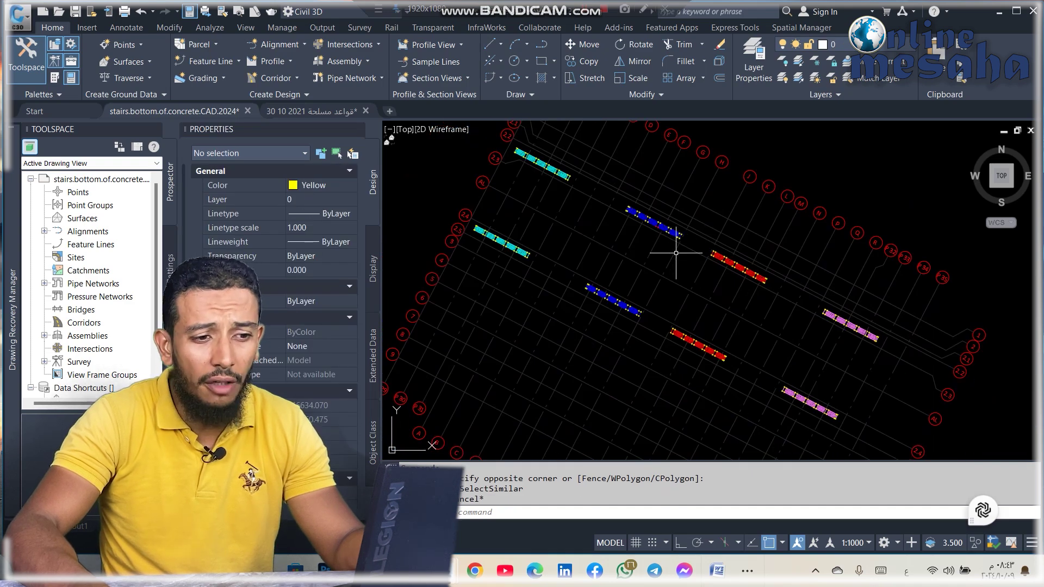
# - In the 30 10 2021 قواعد مسلحة drawing, select all objects similar to a long red axis line beside bubbles 3 to 9 and clear the selection
pyautogui.scroll(-2, 676, 253)
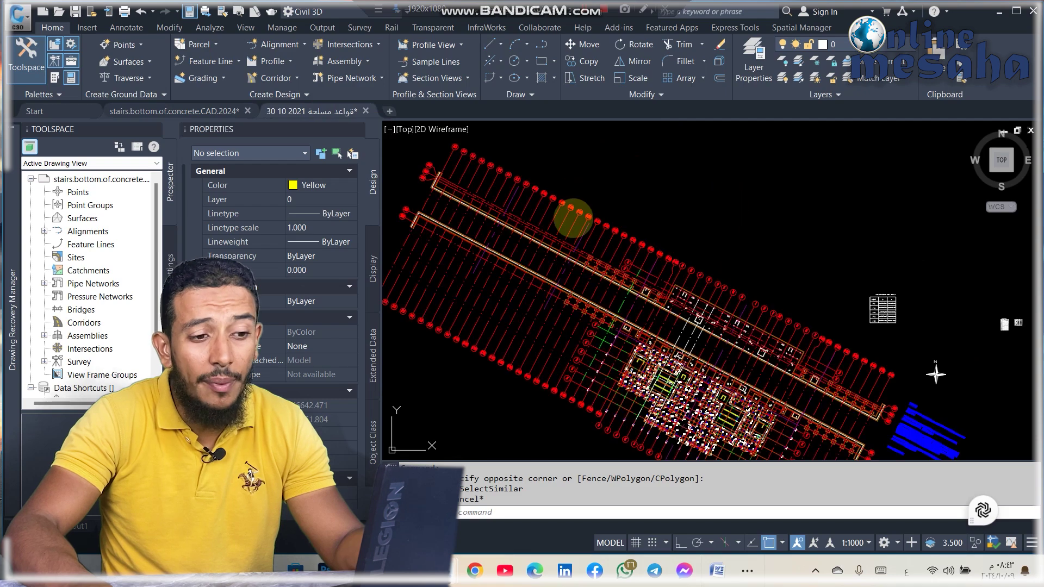
pyautogui.scroll(3, 652, 234)
pyautogui.scroll(4, 560, 258)
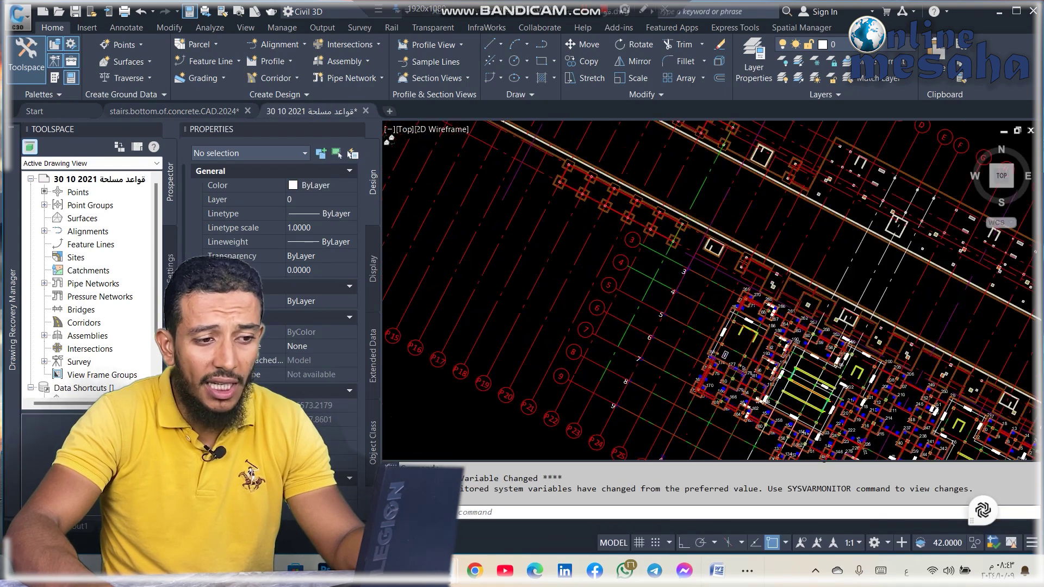
pyautogui.click(612, 235)
pyautogui.click(571, 234)
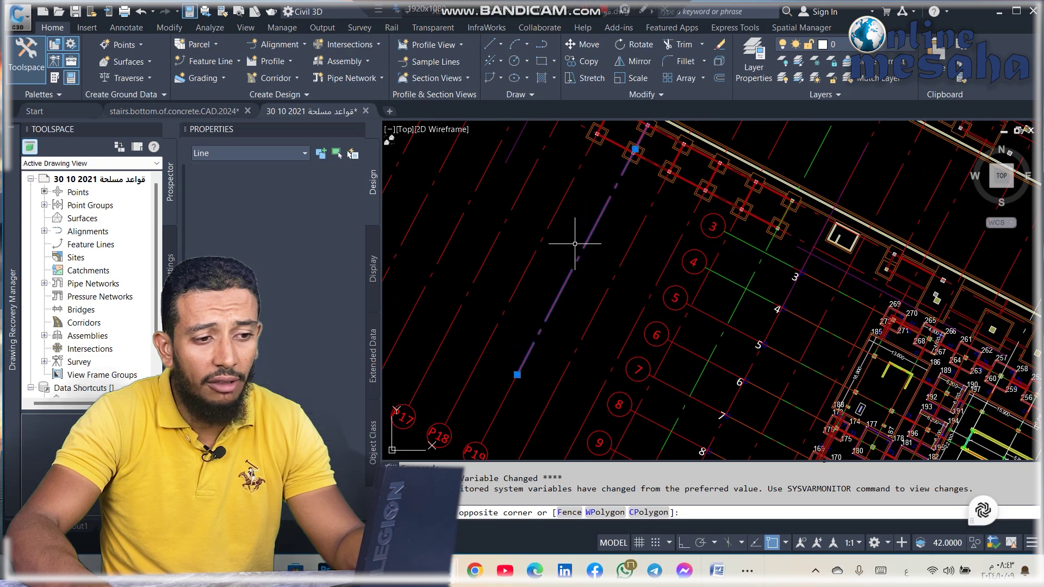
pyautogui.rightClick(584, 242)
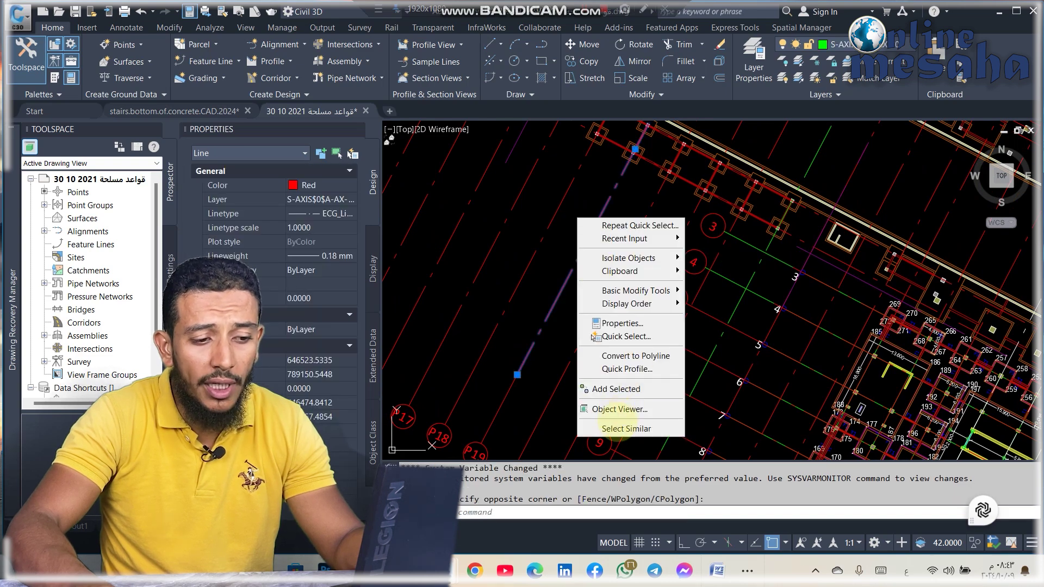
pyautogui.click(625, 428)
pyautogui.scroll(-8, 647, 307)
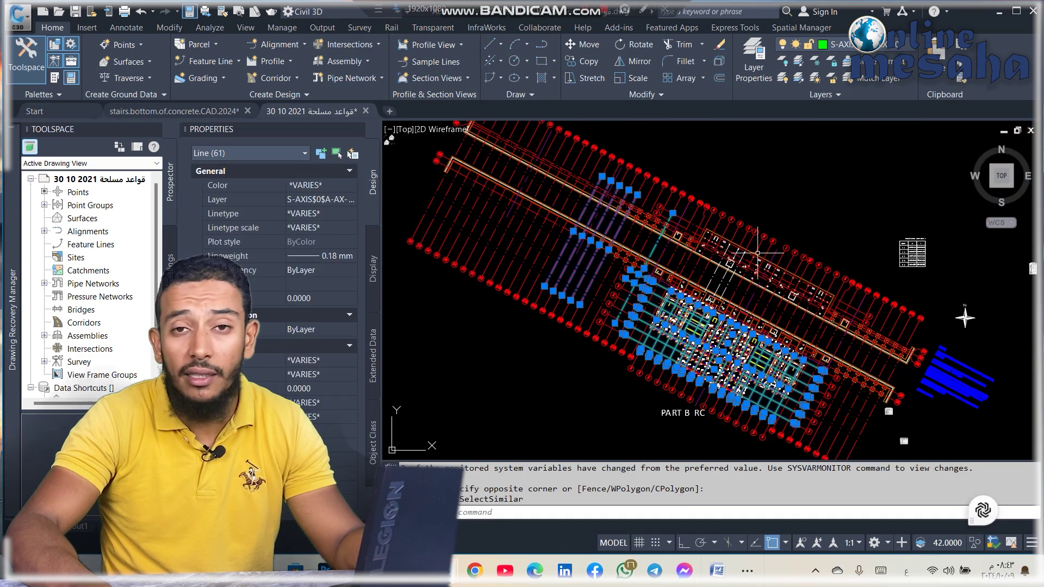
pyautogui.scroll(6, 670, 269)
pyautogui.press('Escape')
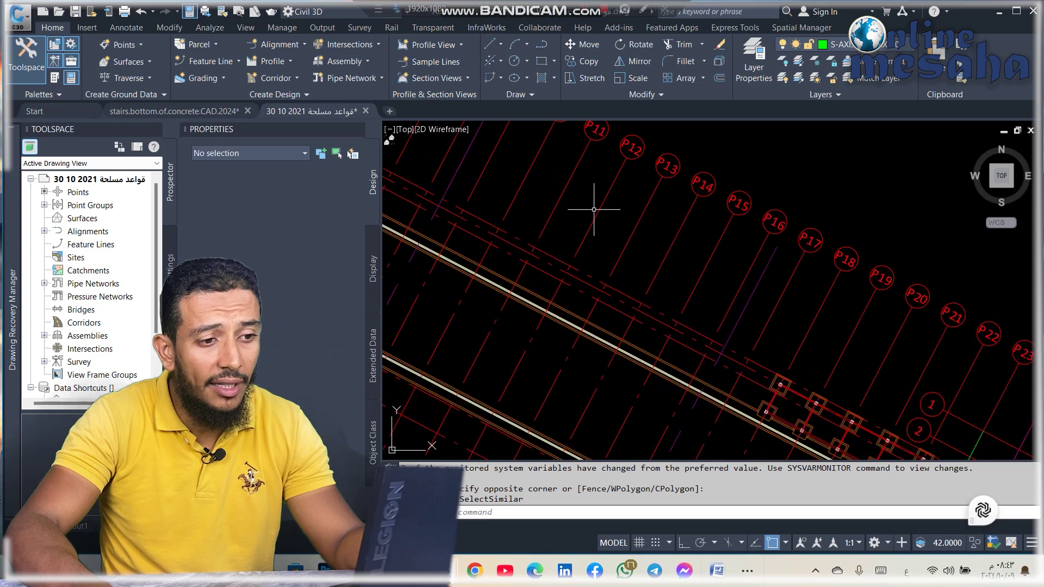
# - Select all lines similar to the S-GRID line below grid bubble P11 and clear the selection
pyautogui.click(594, 206)
pyautogui.click(544, 158)
pyautogui.rightClick(609, 288)
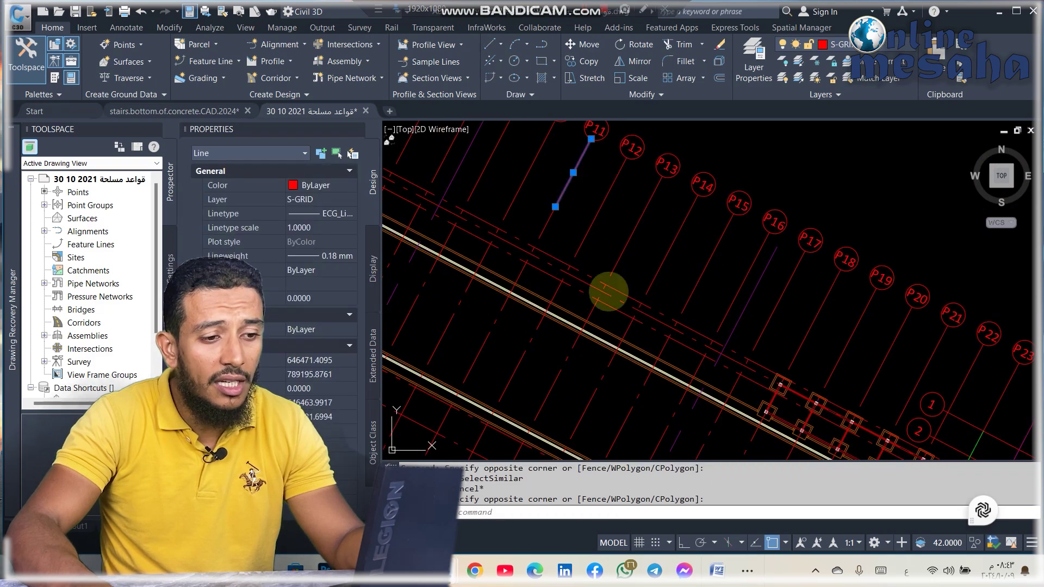
pyautogui.click(649, 478)
pyautogui.scroll(-6, 765, 311)
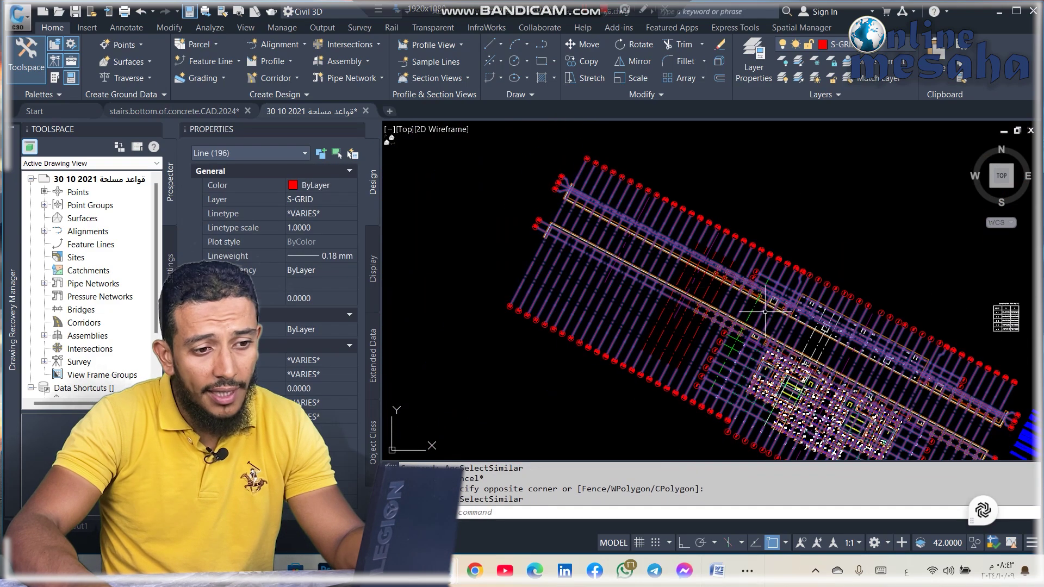
pyautogui.press('Escape')
pyautogui.moveTo(707, 292); pyautogui.dragTo(686, 281, button='middle')
pyautogui.click(297, 139)
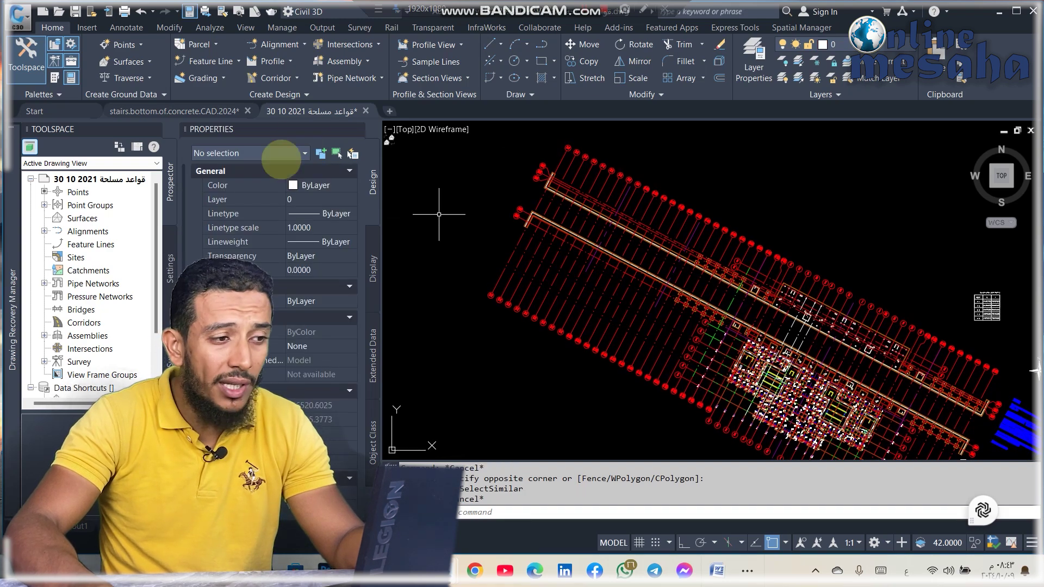
# - Return to the stairs.bottom.of.concrete.CAD.2024 drawing and check the properties of the yellow point at the upper blue stair's end corner
pyautogui.hotkey('ctrl', 'Tab')
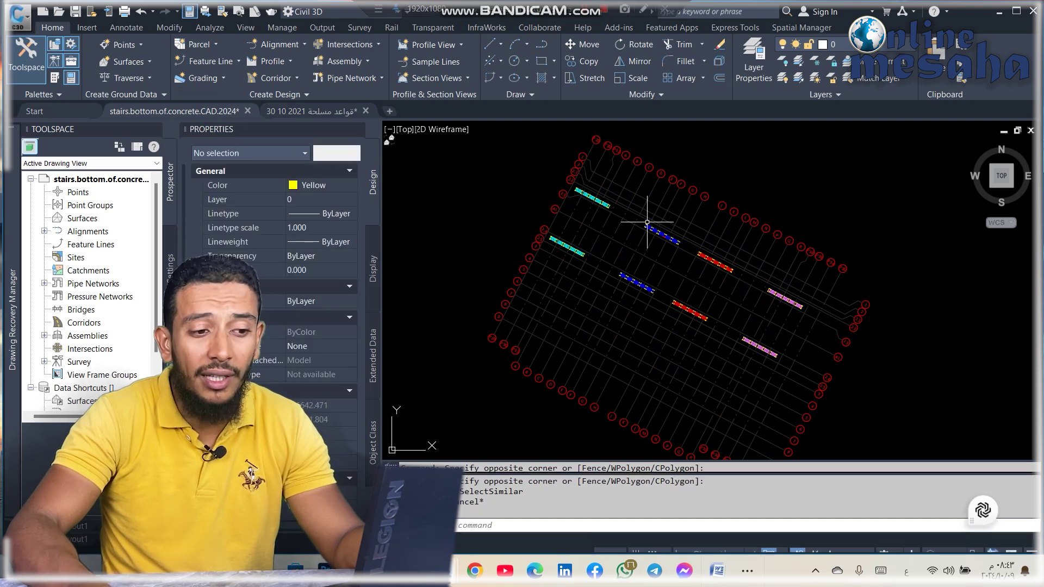
pyautogui.scroll(4, 645, 214)
pyautogui.scroll(5, 680, 255)
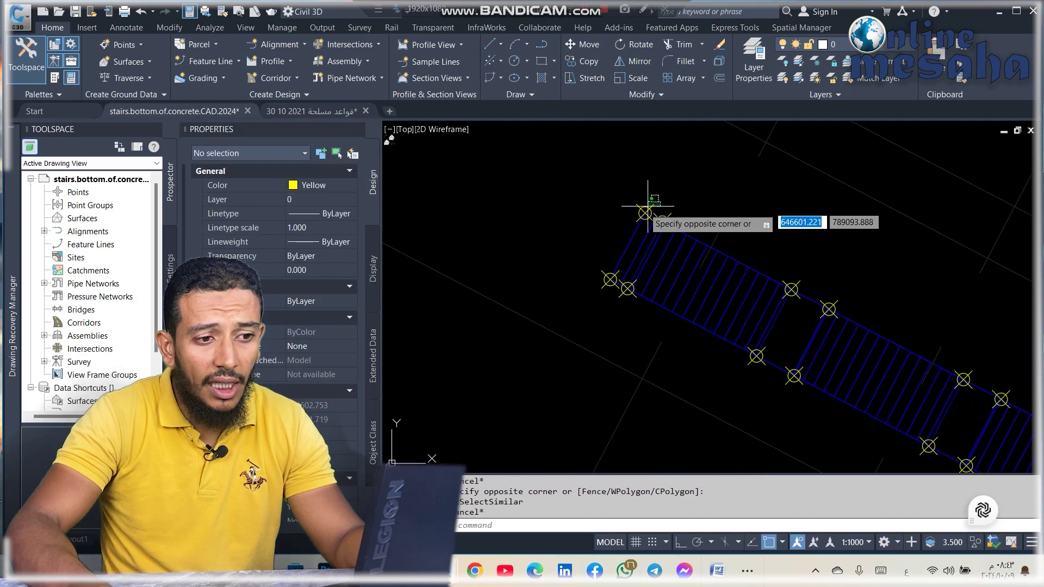
pyautogui.click(645, 212)
pyautogui.rightClick(617, 173)
pyautogui.click(680, 290)
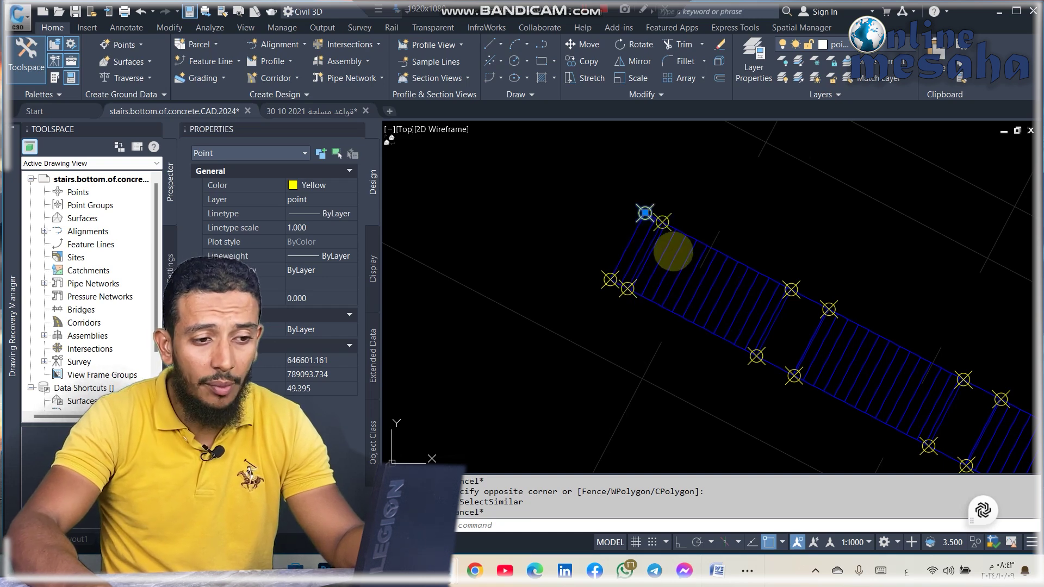
pyautogui.click(476, 95)
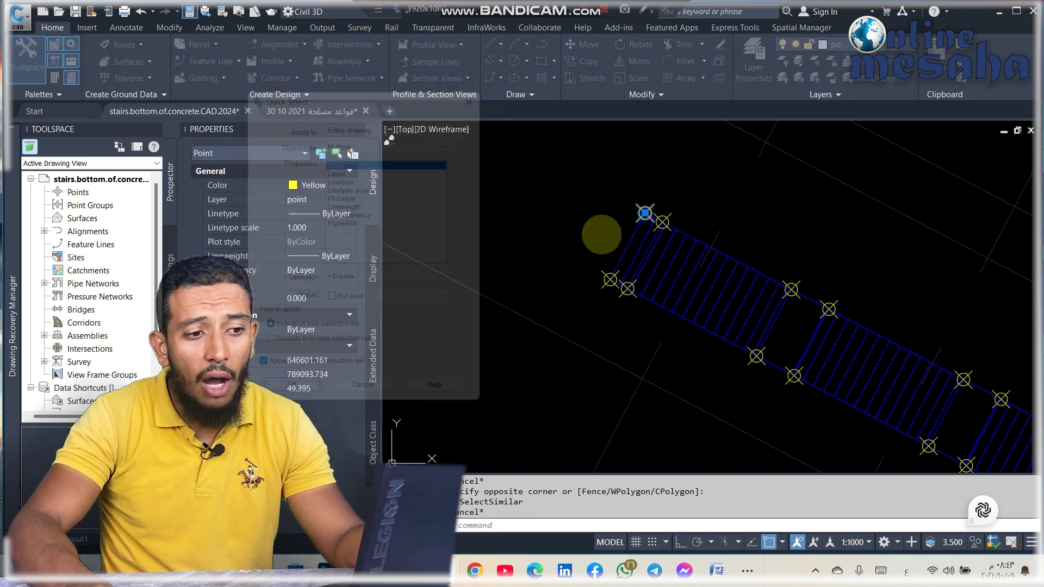
pyautogui.press('Escape')
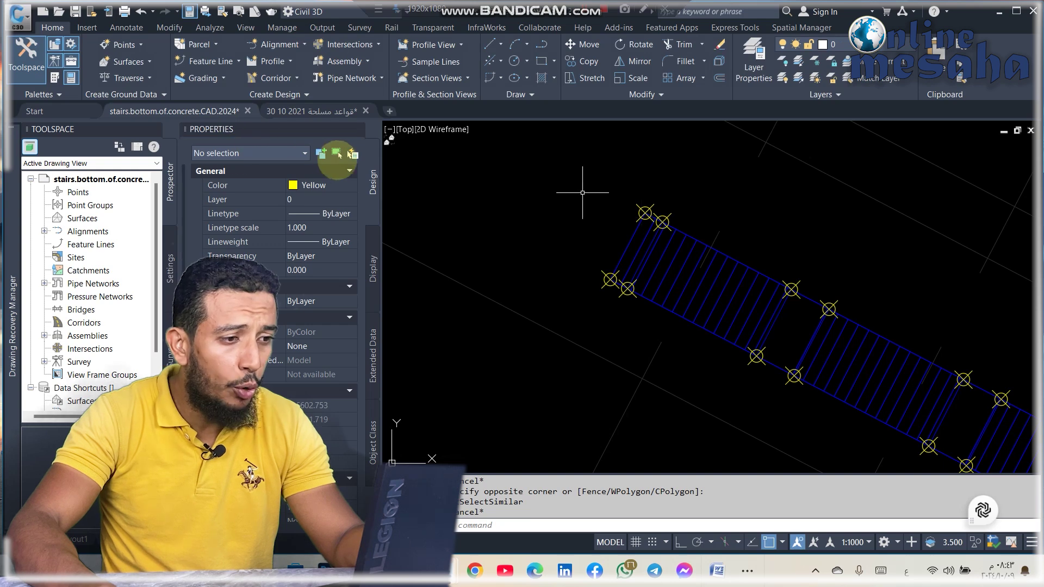
# - Use Quick Select on the entire drawing to include all Multiple-type objects with Color equal to Yellow, inspect the selected stair points and clear the selection
pyautogui.click(352, 154)
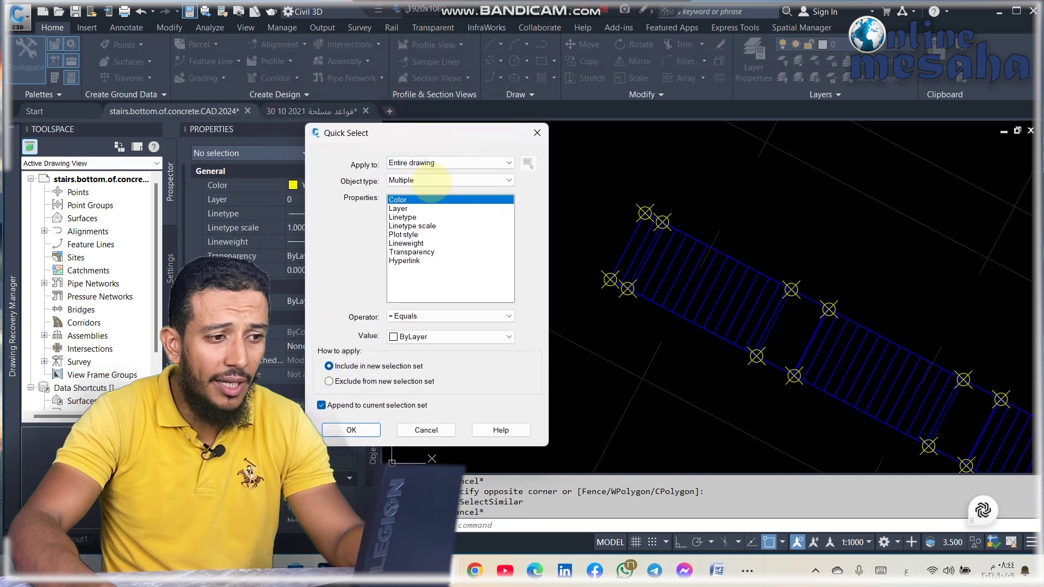
pyautogui.click(451, 180)
pyautogui.click(402, 187)
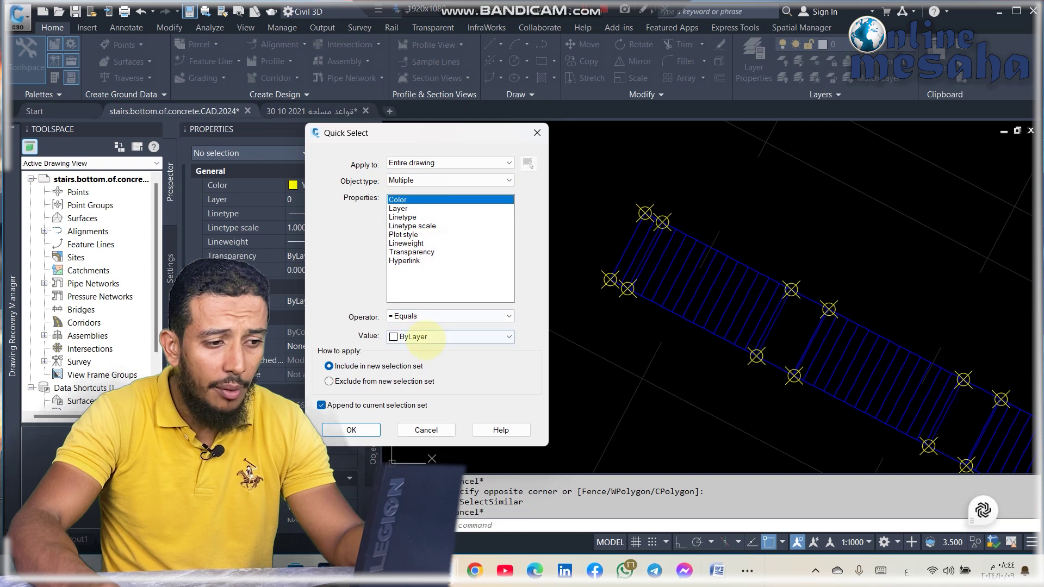
pyautogui.click(451, 336)
pyautogui.click(429, 381)
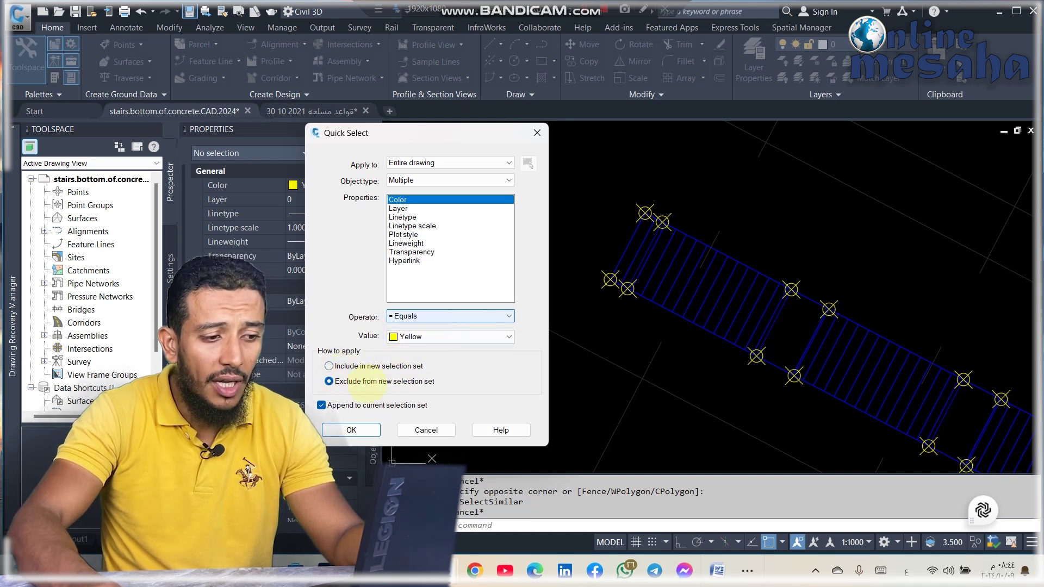
pyautogui.click(351, 430)
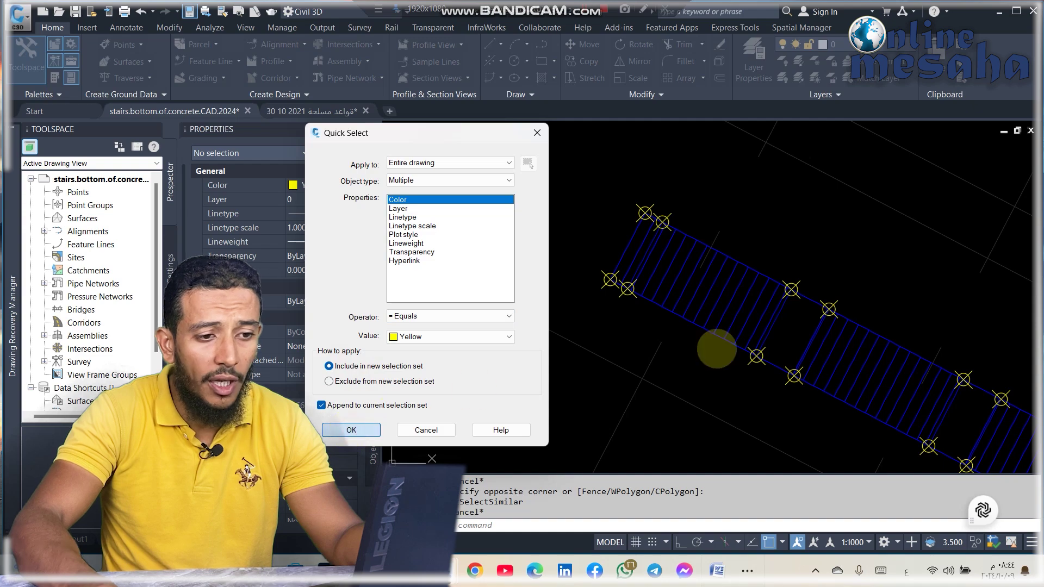
pyautogui.scroll(-5, 711, 350)
pyautogui.scroll(3, 711, 326)
pyautogui.moveTo(727, 298); pyautogui.dragTo(720, 287, button='middle')
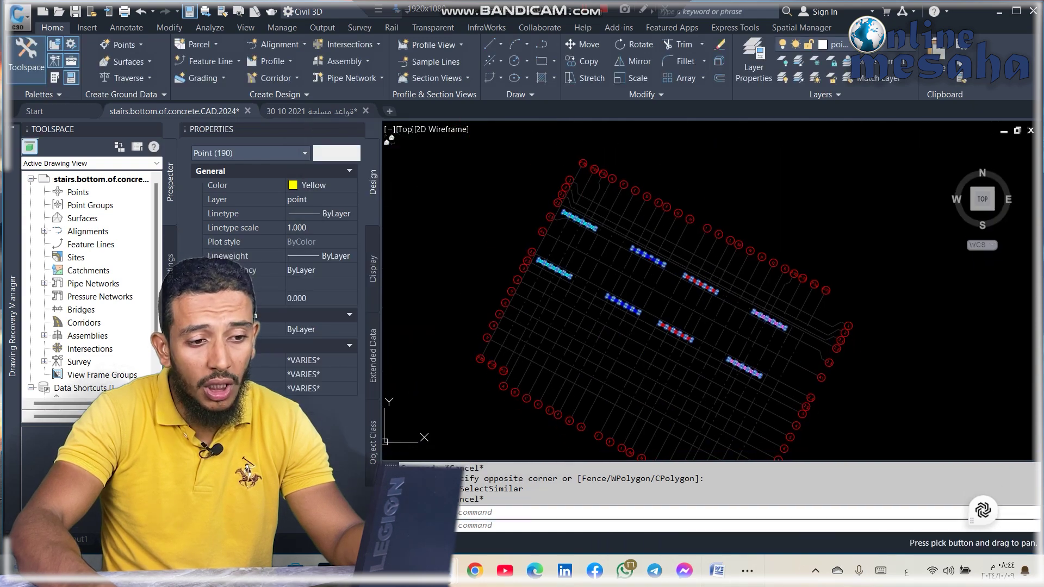
pyautogui.scroll(7, 720, 287)
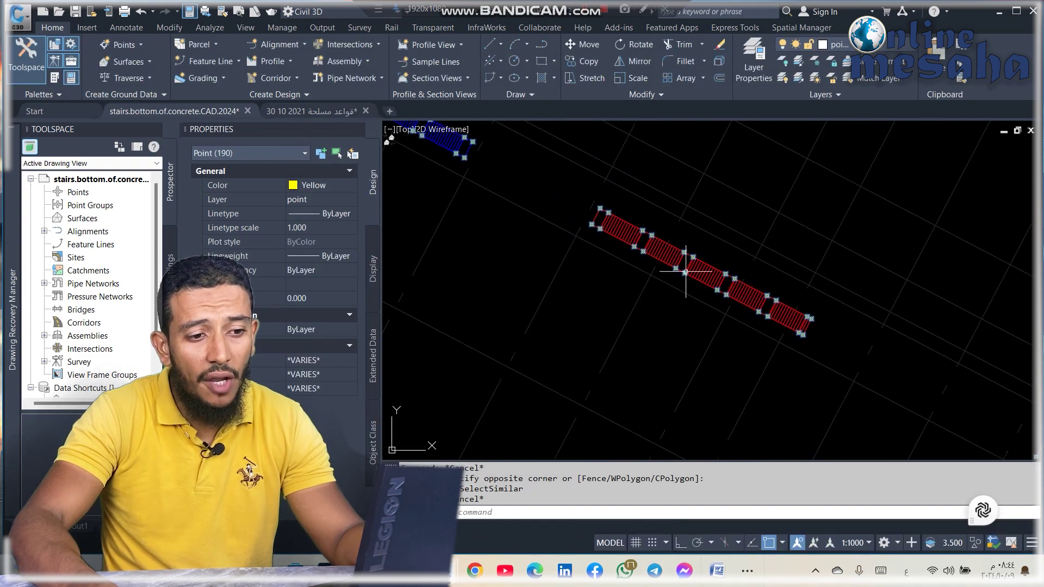
pyautogui.scroll(8, 678, 267)
pyautogui.press('Escape')
pyautogui.scroll(-8, 678, 267)
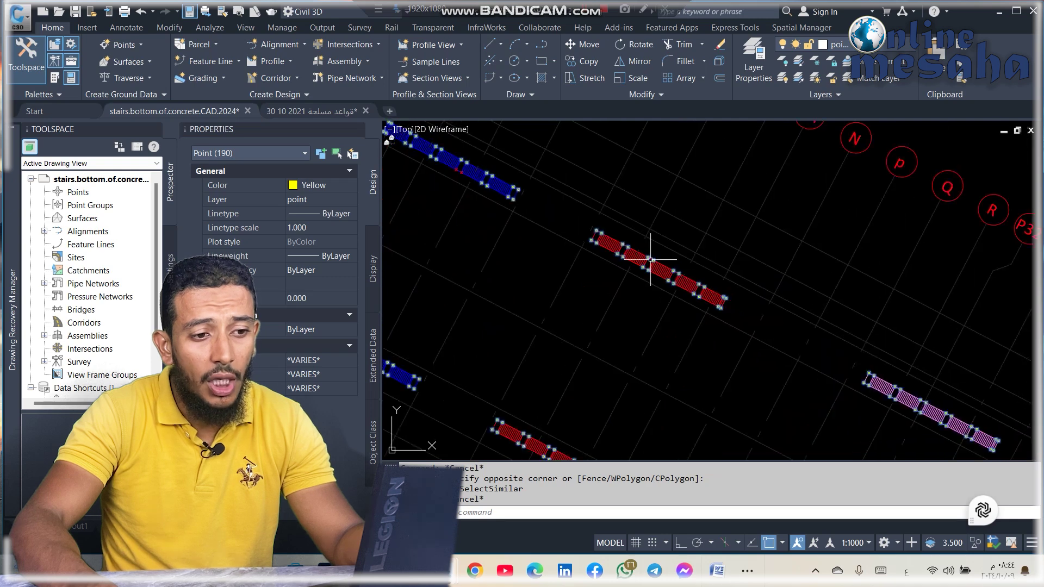
# - Change the color of the axis line below grid bubble K to Yellow
pyautogui.click(688, 237)
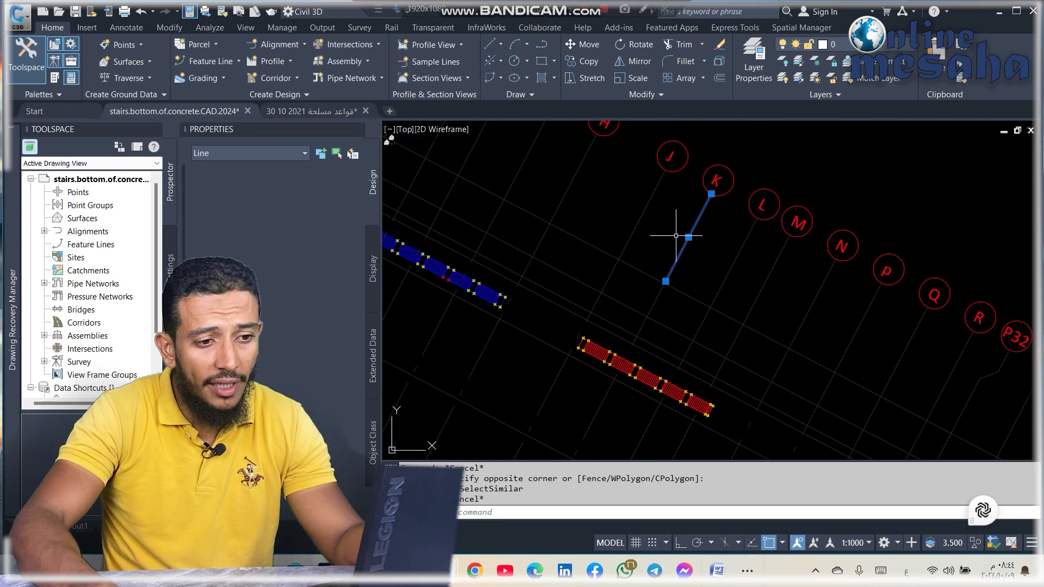
pyautogui.click(338, 187)
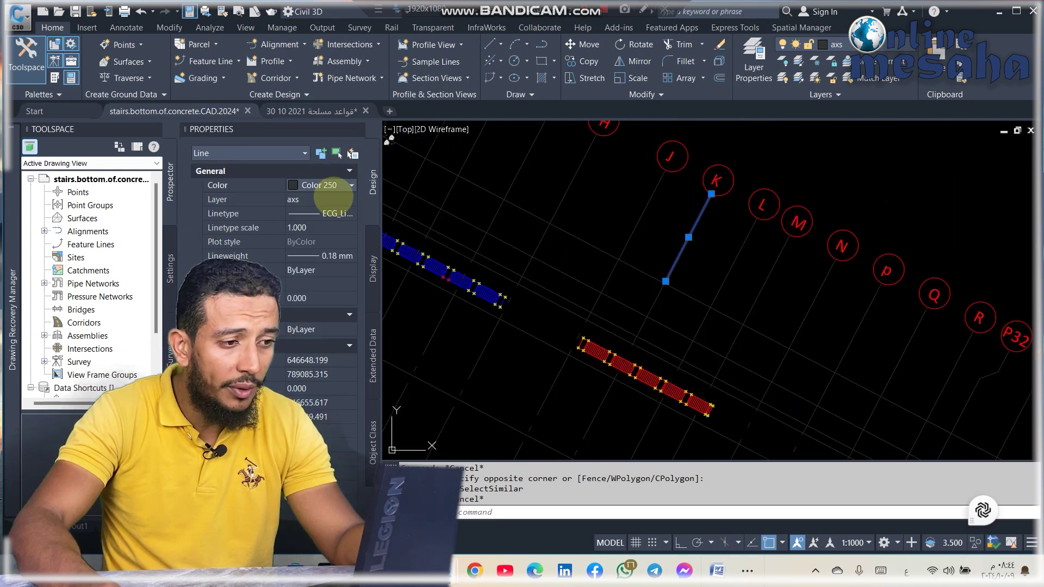
pyautogui.click(338, 186)
pyautogui.click(314, 228)
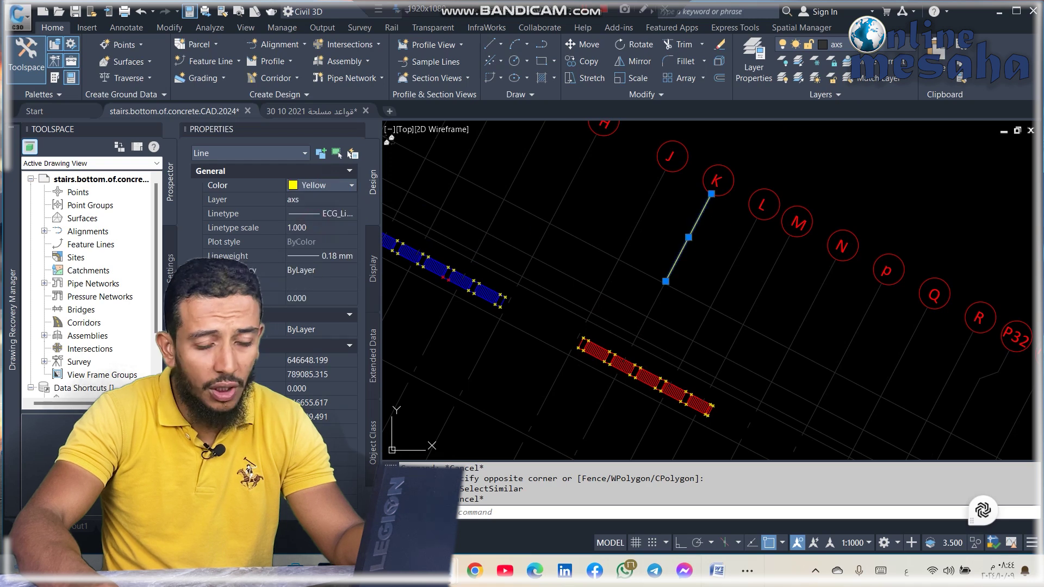
pyautogui.scroll(-2, 722, 239)
pyautogui.press('Escape')
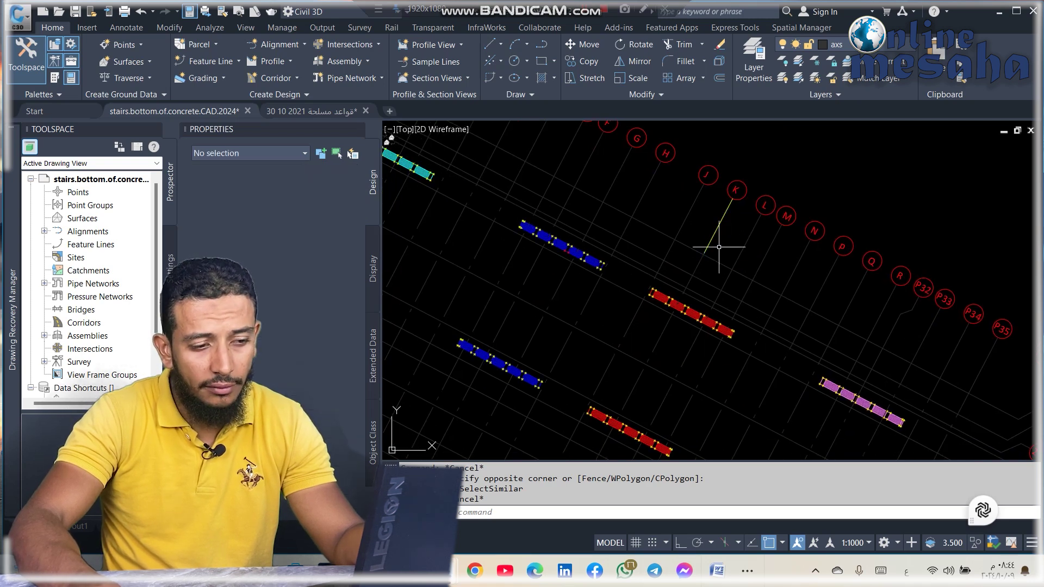
# - Repeat the Quick Select for Color equal to Yellow, check whether the line below bubble K is included, and clear the selection
pyautogui.scroll(2, 729, 234)
pyautogui.scroll(2, 544, 228)
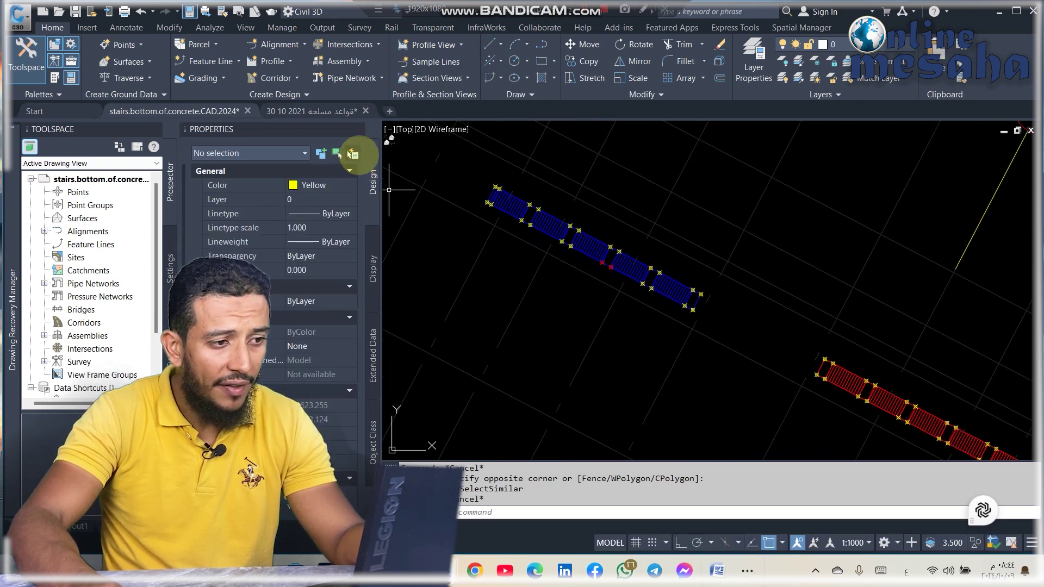
pyautogui.click(337, 154)
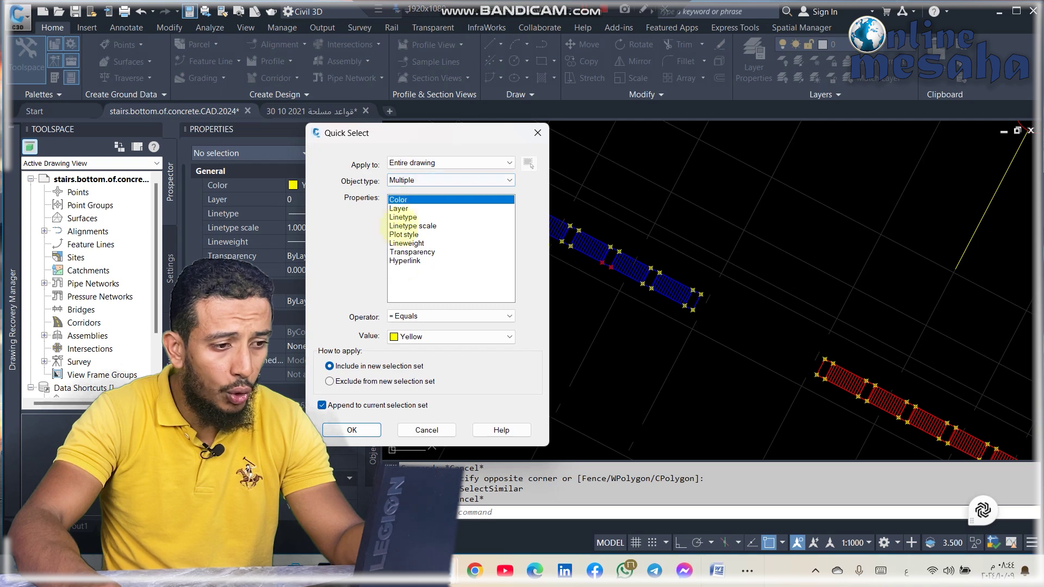
pyautogui.click(352, 429)
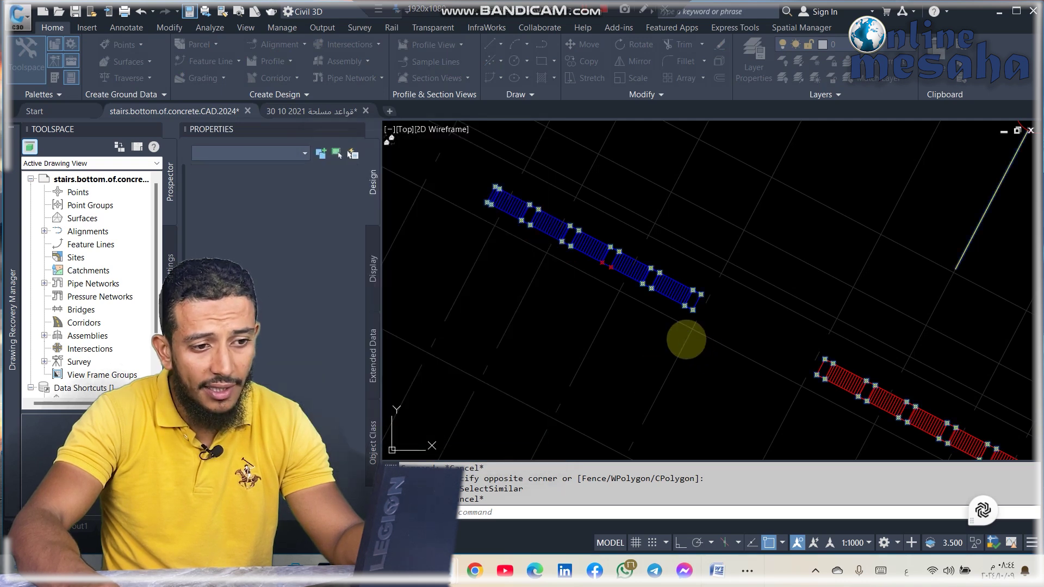
pyautogui.scroll(-2, 897, 299)
pyautogui.scroll(6, 870, 294)
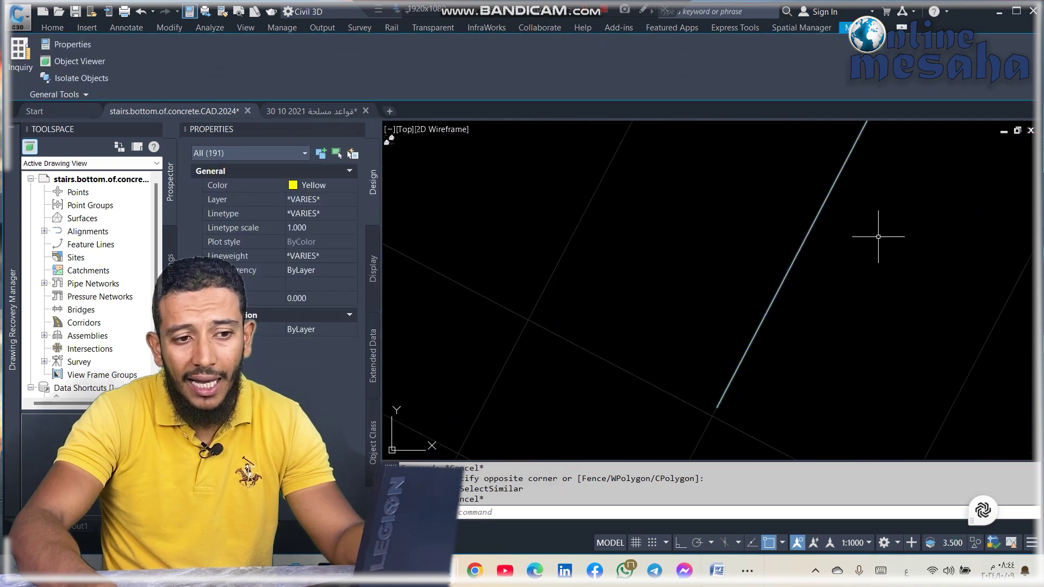
pyautogui.scroll(-5, 709, 242)
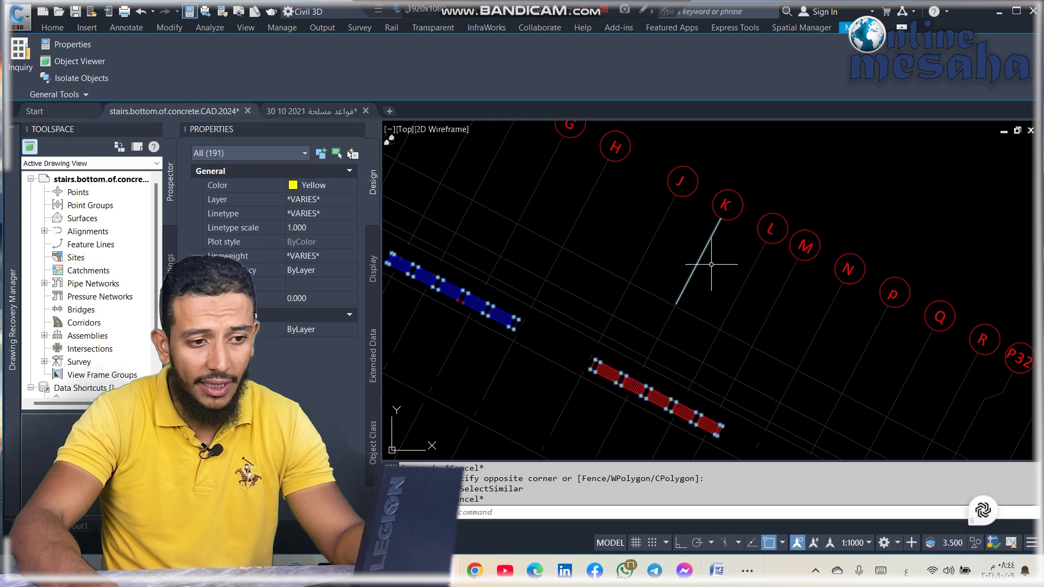
pyautogui.press('Escape')
pyautogui.scroll(-2, 711, 264)
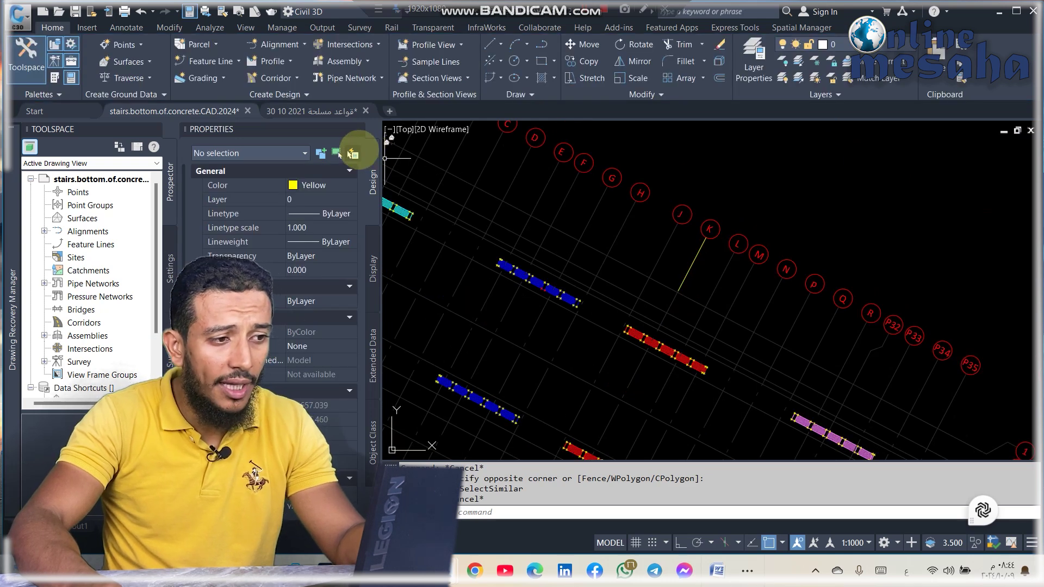
# - Use Quick Select on the entire drawing to include Point objects with Color equal to Red, inspect the selected points and clear the selection
pyautogui.click(352, 153)
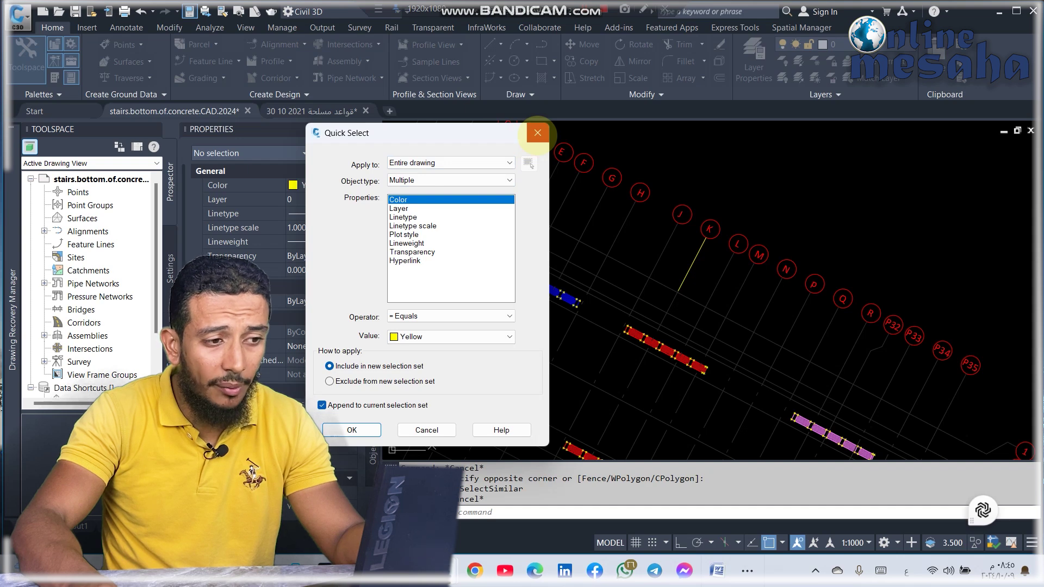
pyautogui.click(413, 180)
pyautogui.click(403, 208)
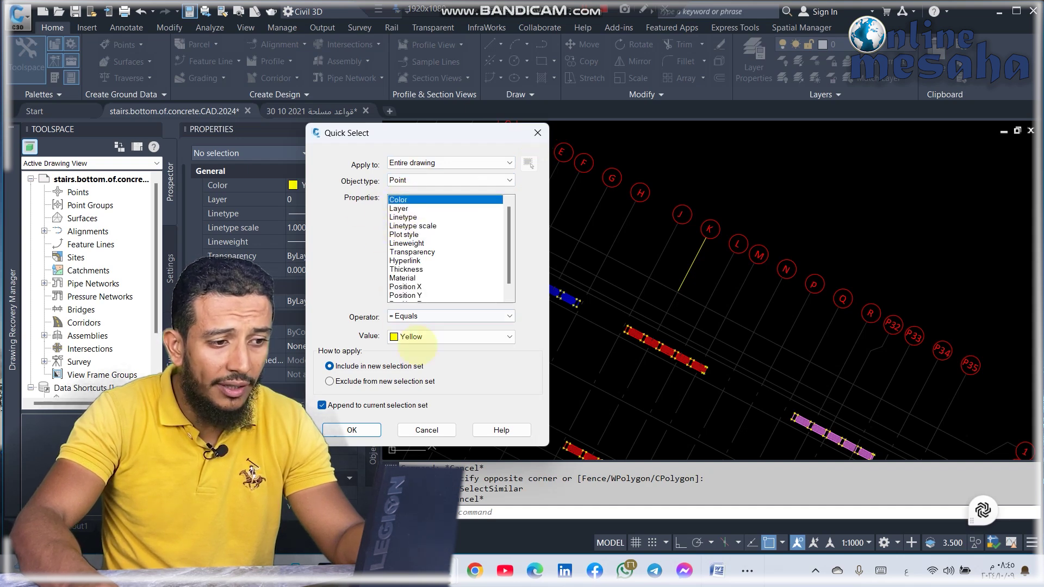
pyautogui.click(417, 334)
pyautogui.click(408, 374)
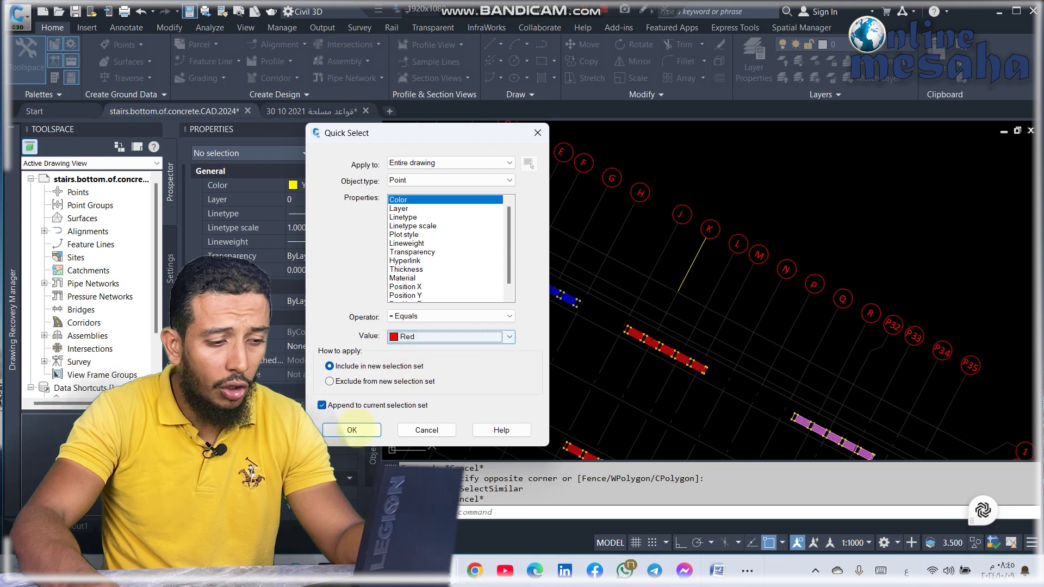
pyautogui.click(352, 430)
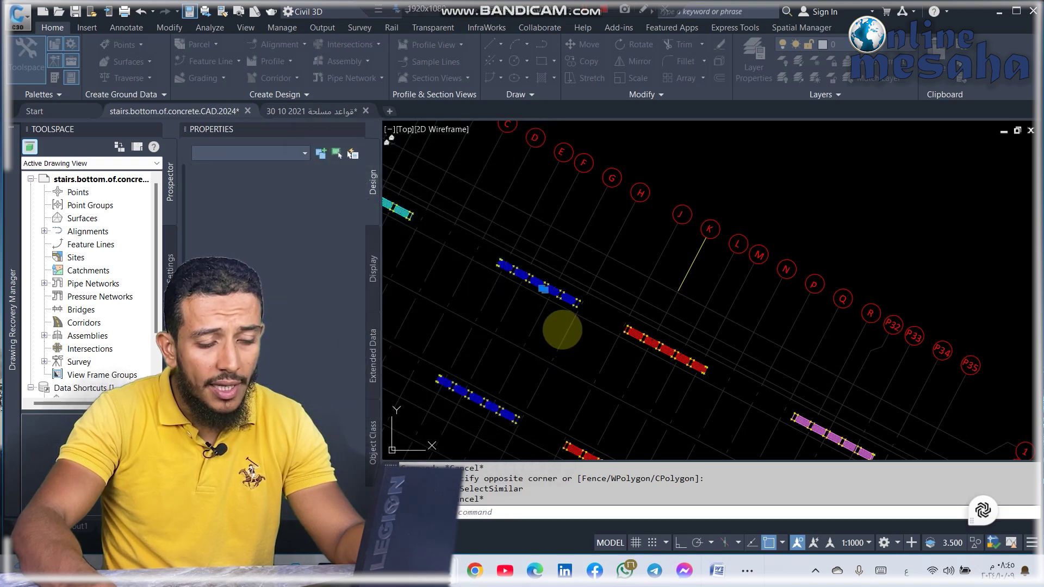
pyautogui.scroll(-2, 548, 315)
pyautogui.scroll(6, 601, 295)
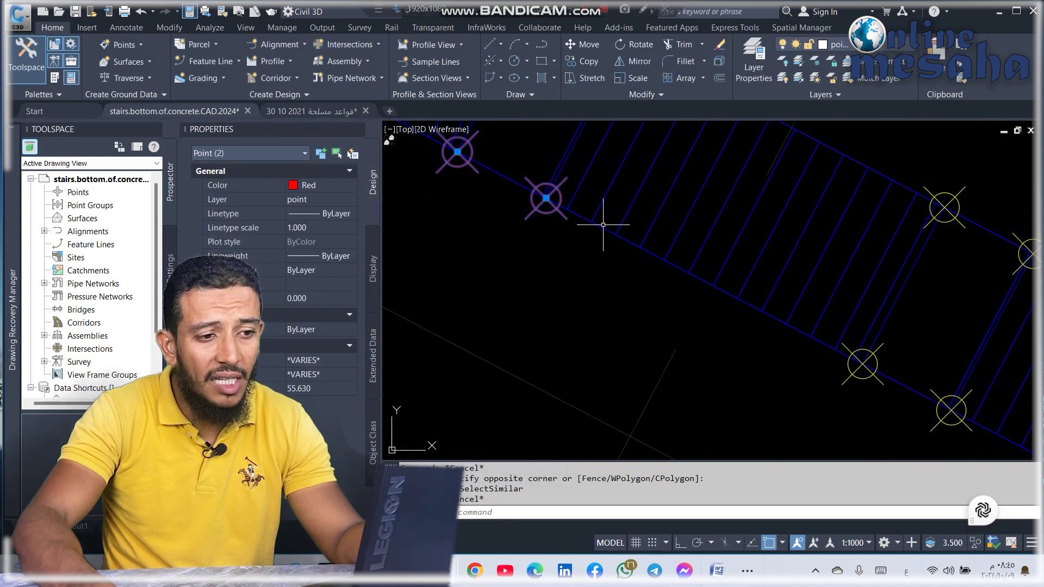
pyautogui.scroll(-8, 596, 242)
pyautogui.scroll(8, 627, 273)
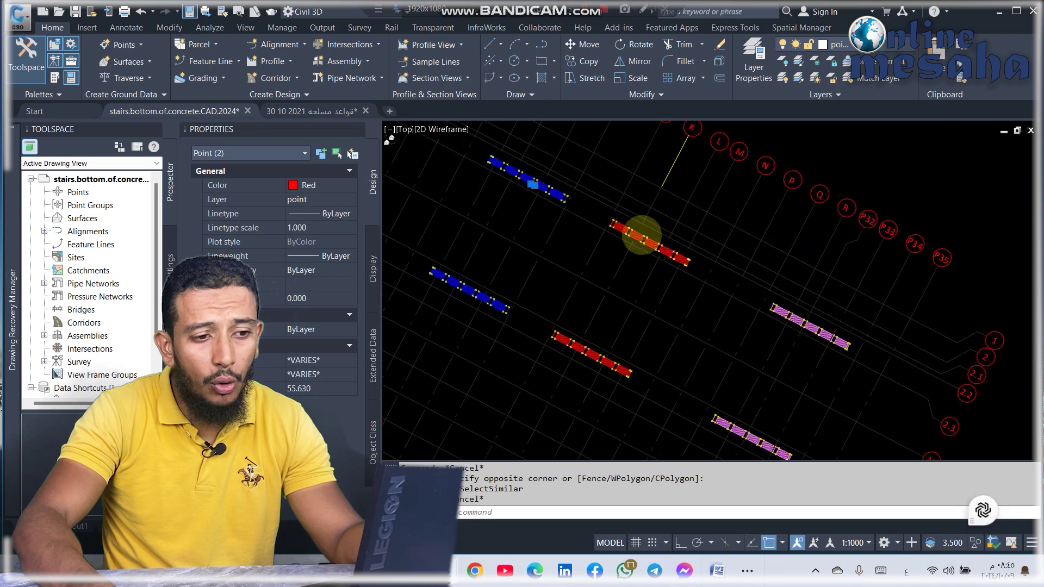
pyautogui.scroll(-4, 643, 267)
pyautogui.press('Escape')
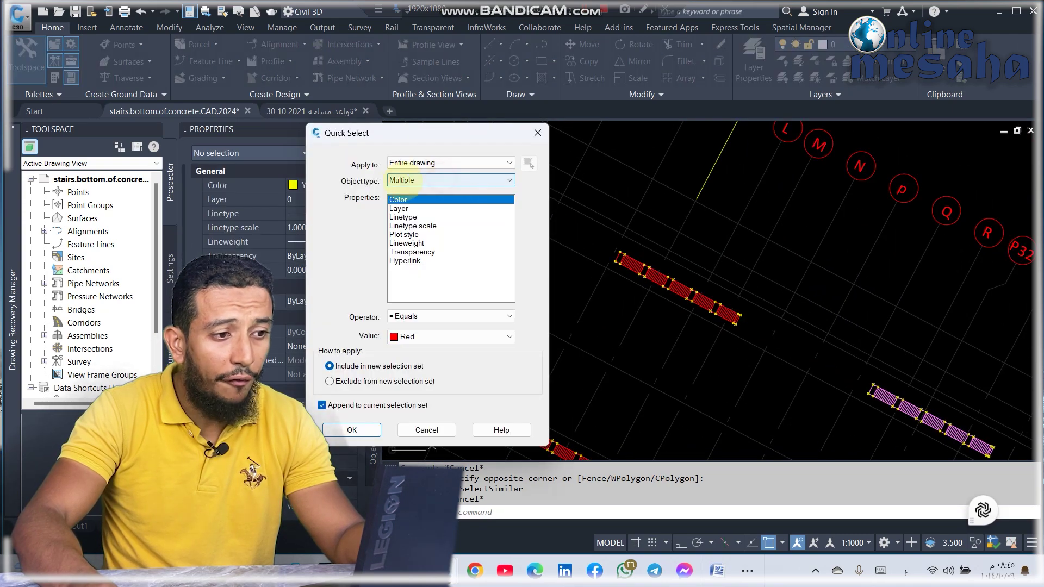
# - Use Quick Select for Multiple-type objects with Color equal to Red, check which stairs and grid bubbles are included, and clear the selection
pyautogui.click(426, 337)
pyautogui.click(430, 338)
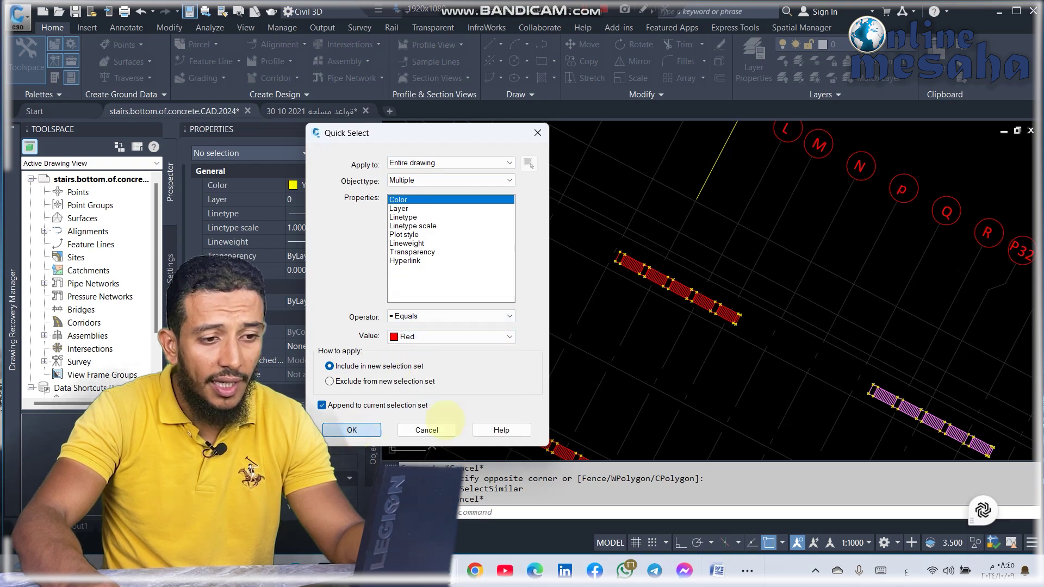
pyautogui.press('Return')
pyautogui.scroll(-3, 675, 315)
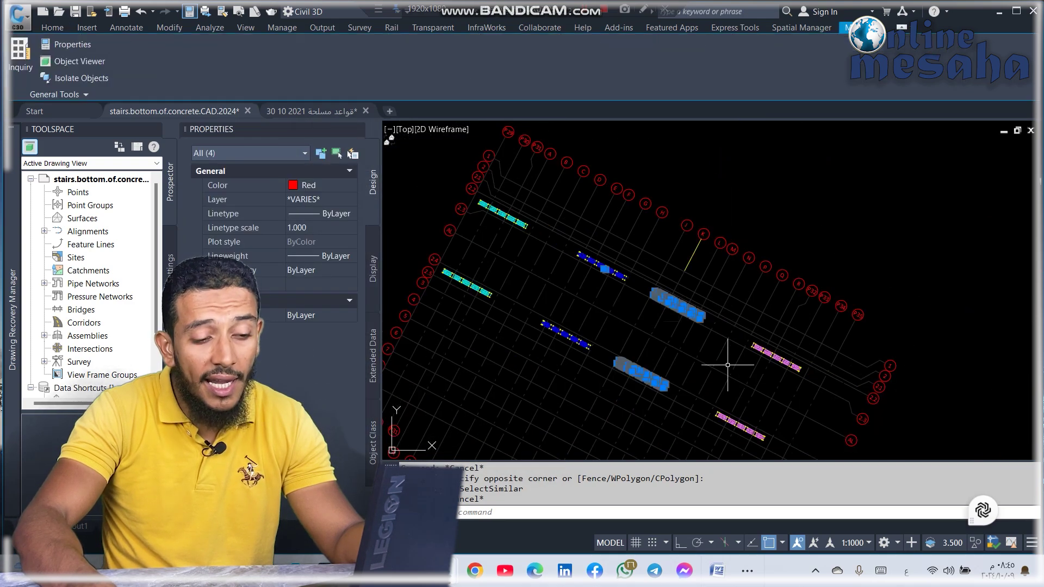
pyautogui.scroll(4, 713, 234)
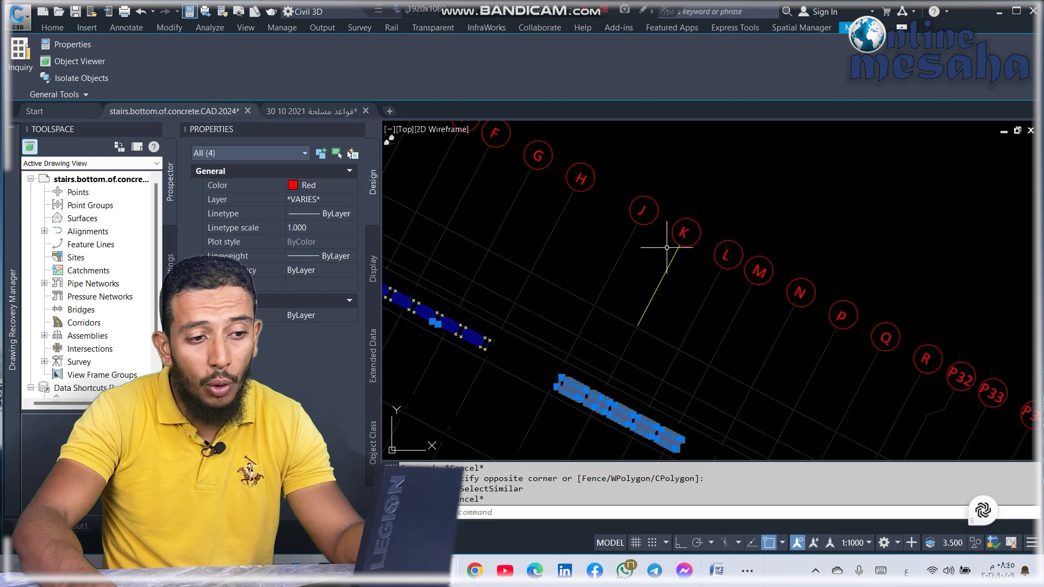
pyautogui.moveTo(692, 294); pyautogui.dragTo(705, 248, button='middle')
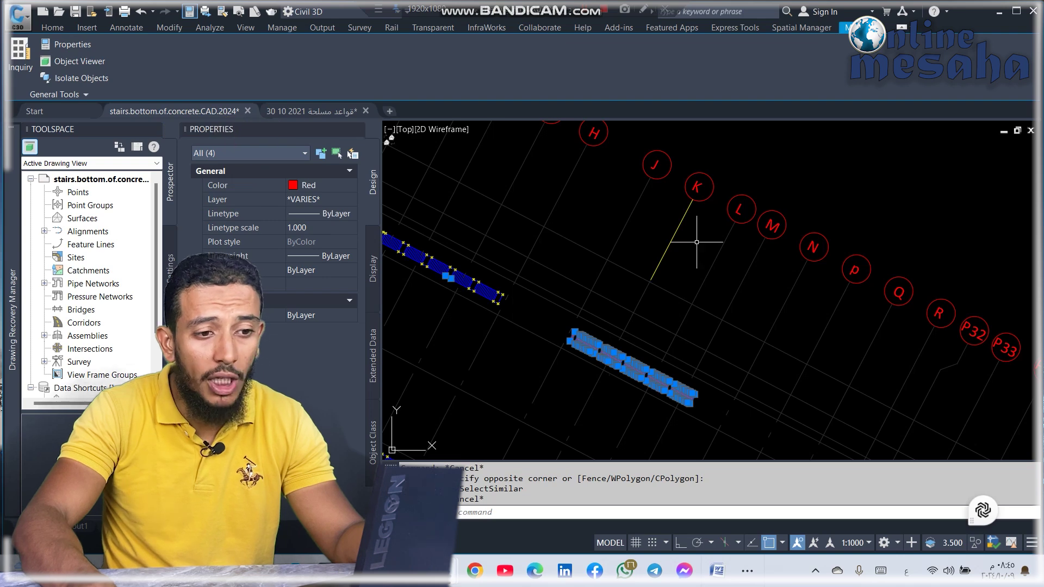
pyautogui.press('Escape')
# - Check the color property of the upper red stair solid and deselect it
pyautogui.scroll(4, 624, 343)
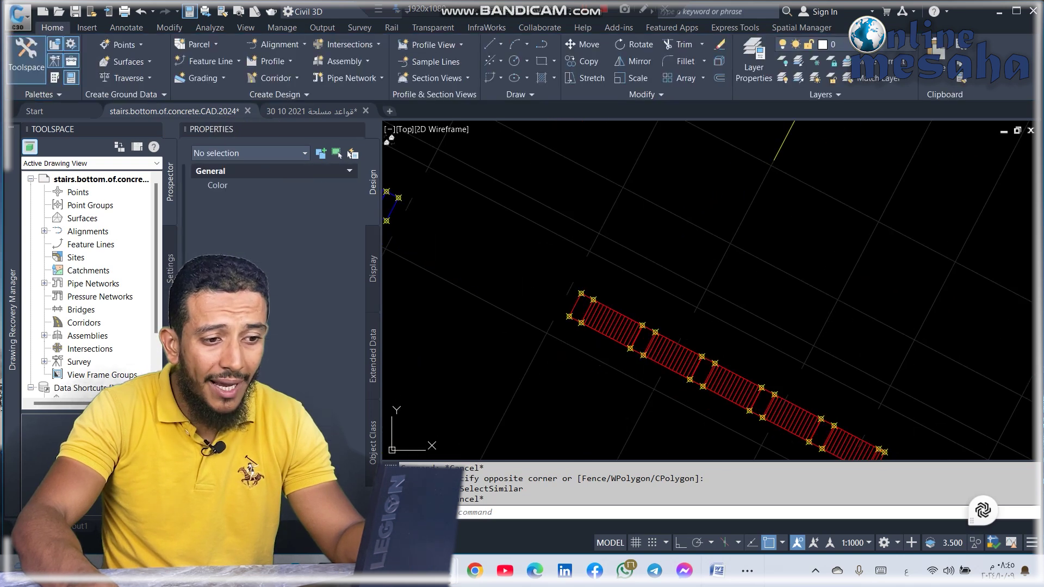
pyautogui.click(604, 329)
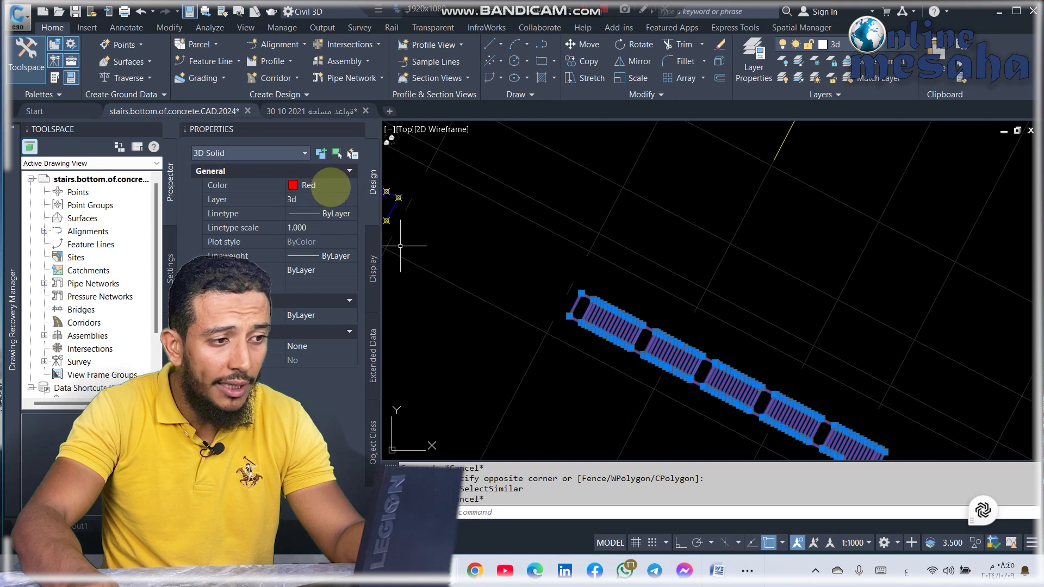
pyautogui.press('Escape')
# - Select grid bubble K with its letter, check their color property and clear the selection
pyautogui.scroll(-3, 652, 272)
pyautogui.scroll(3, 715, 226)
pyautogui.click(745, 199)
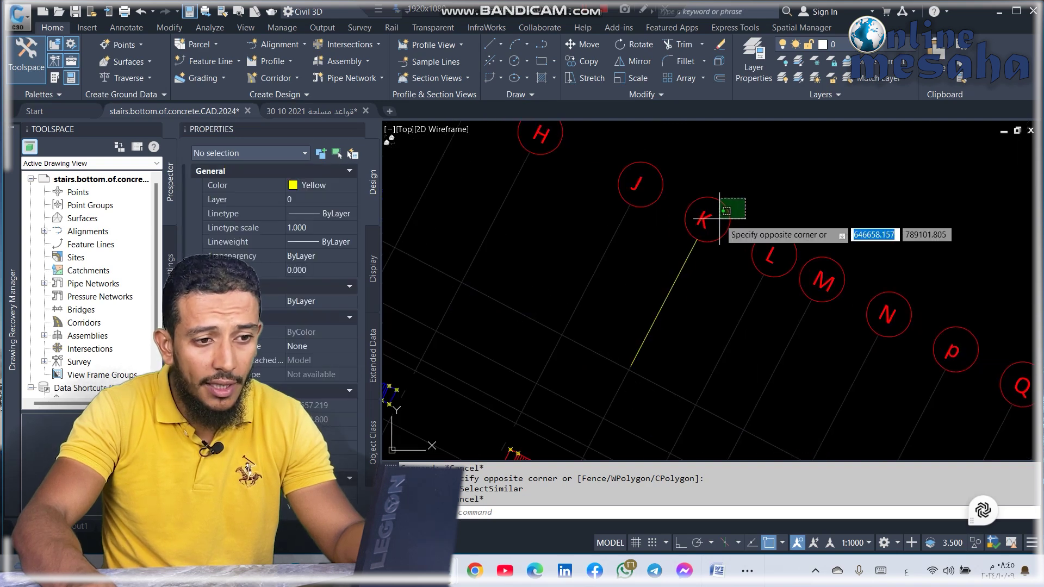
pyautogui.click(721, 218)
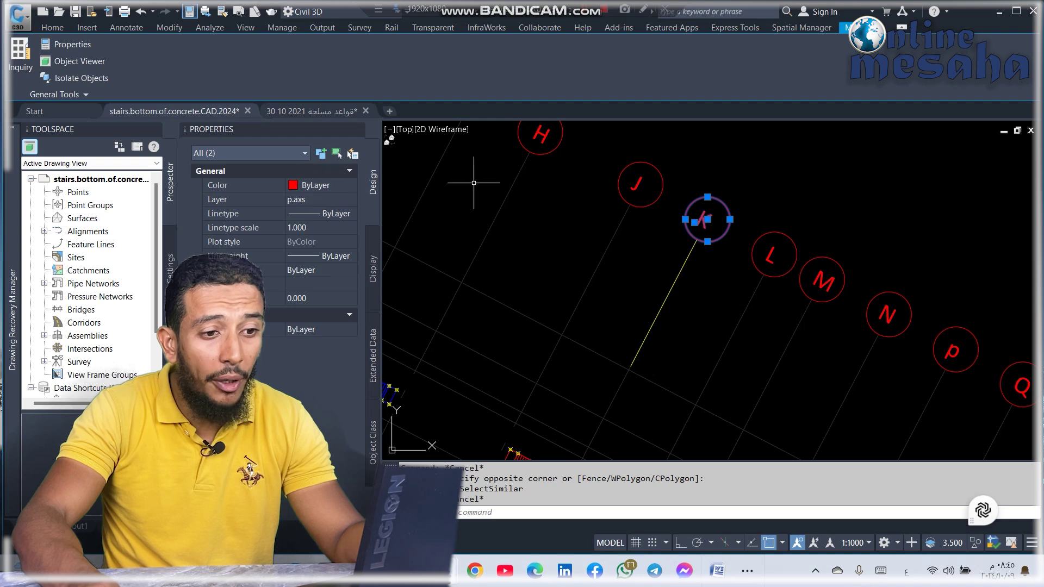
pyautogui.scroll(-3, 629, 275)
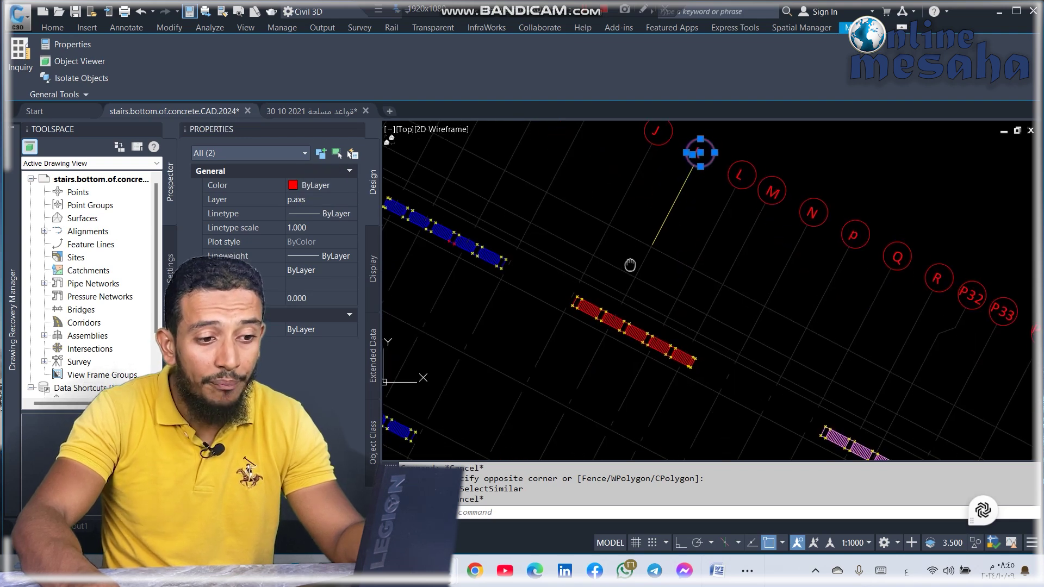
pyautogui.press('Escape')
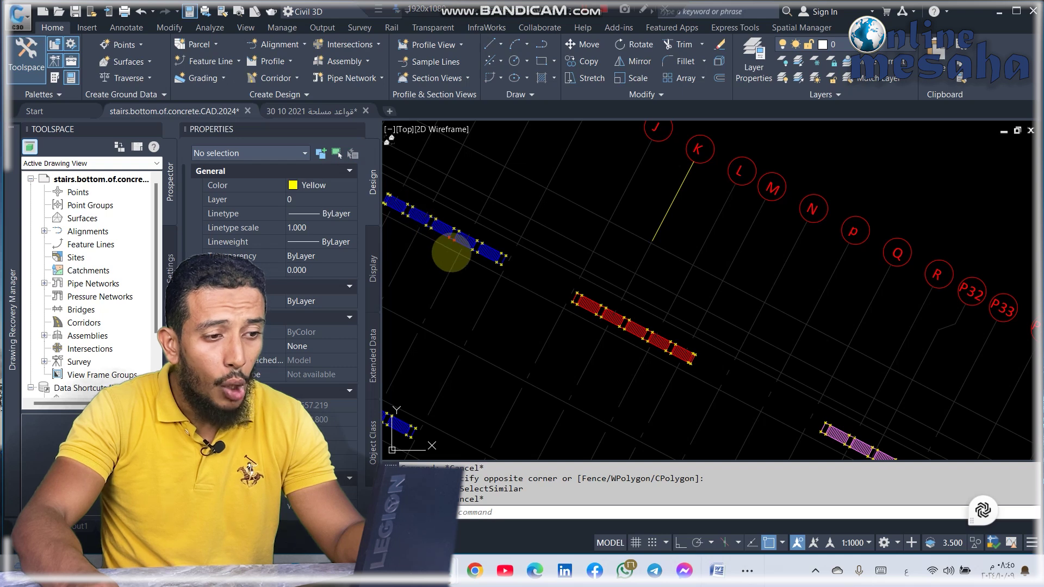
# - Use Quick Select for Multiple-type objects with Color equal to ByLayer, compare the selected grid bubbles with the stairs, and clear the selection
pyautogui.click(353, 154)
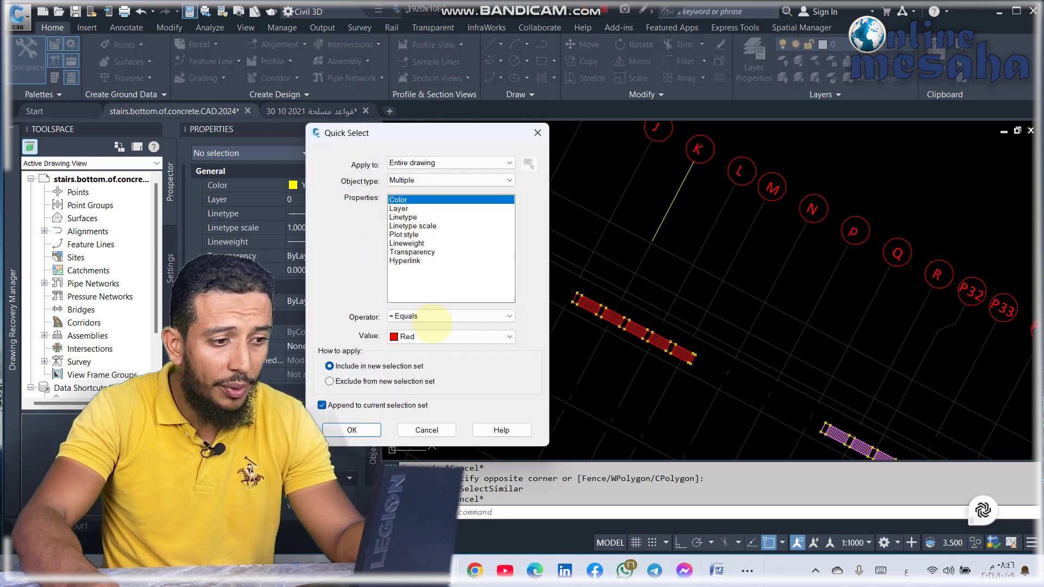
pyautogui.click(434, 336)
pyautogui.click(417, 351)
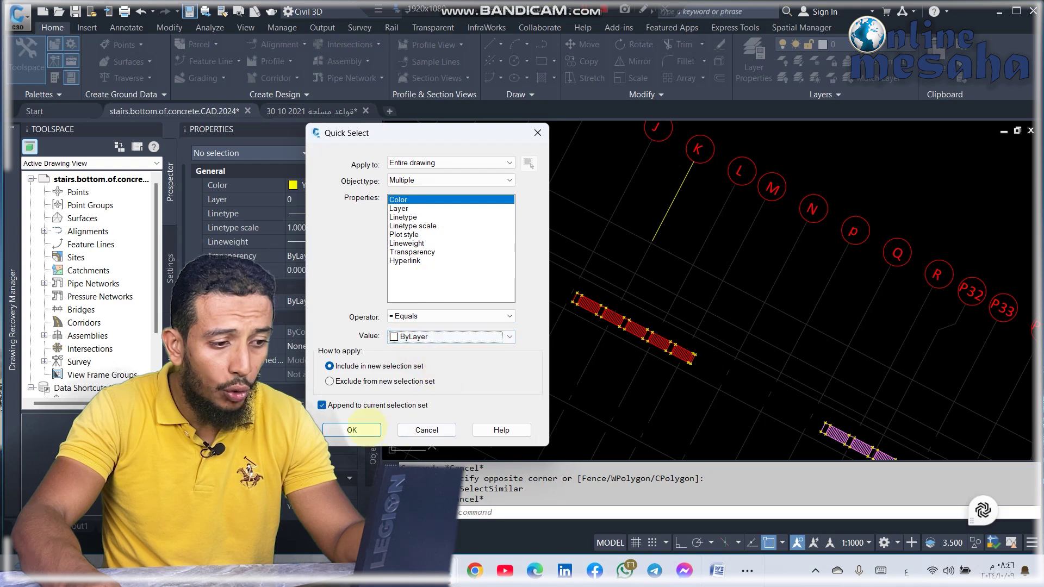
pyautogui.click(373, 429)
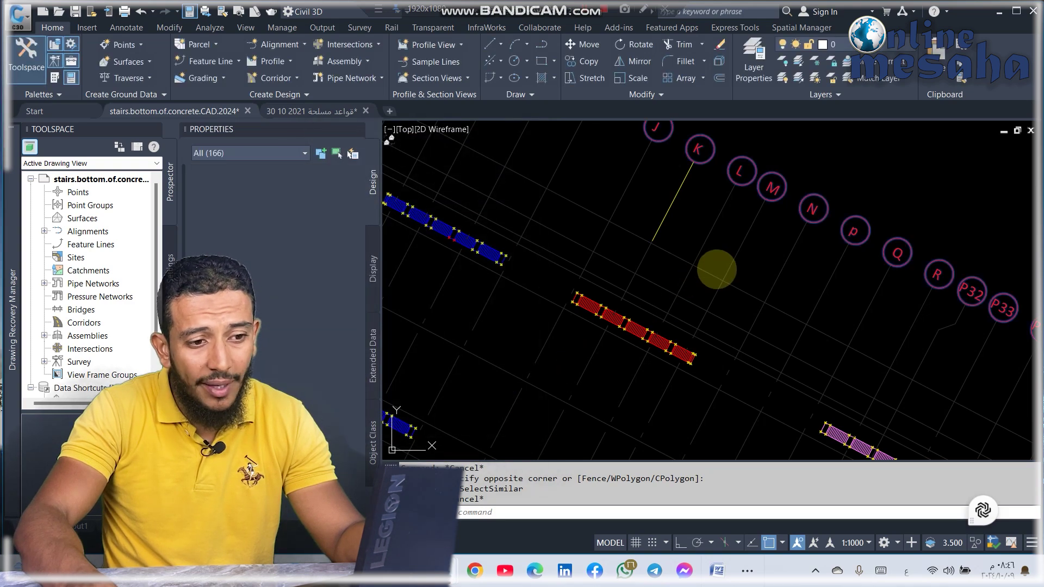
pyautogui.scroll(-8, 700, 267)
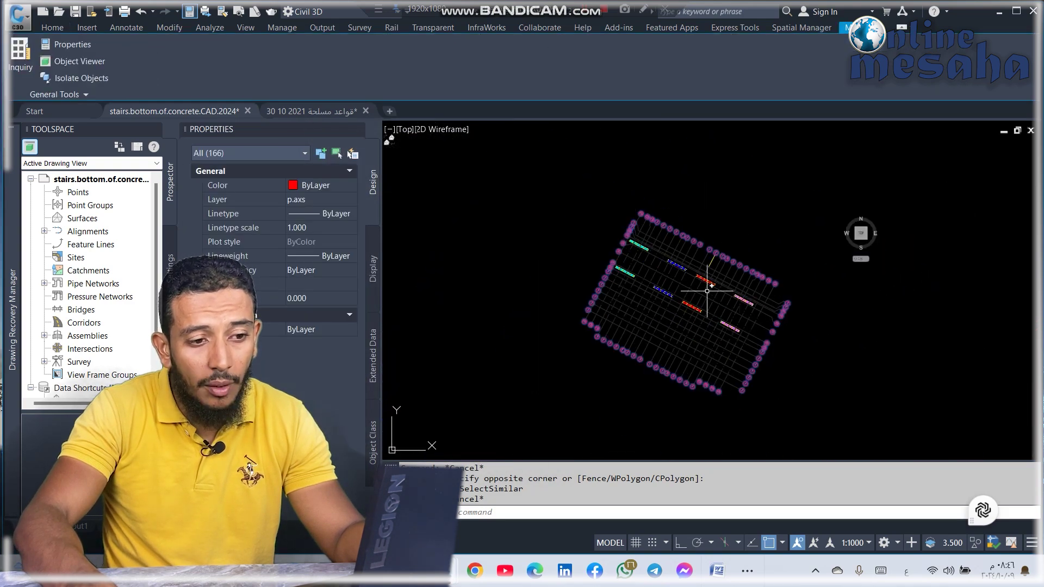
pyautogui.scroll(7, 706, 290)
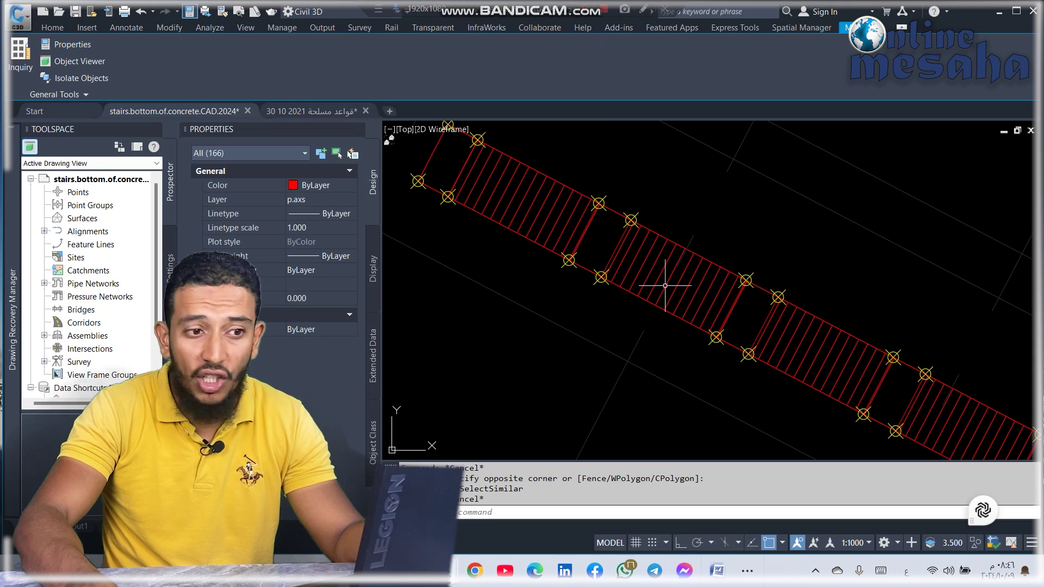
pyautogui.scroll(-5, 664, 284)
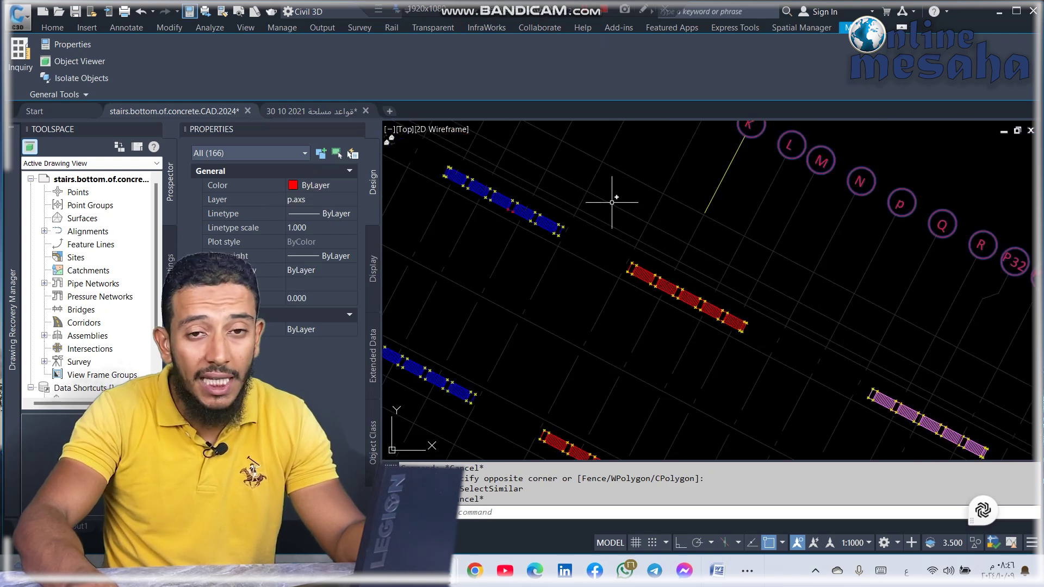
pyautogui.scroll(2, 667, 300)
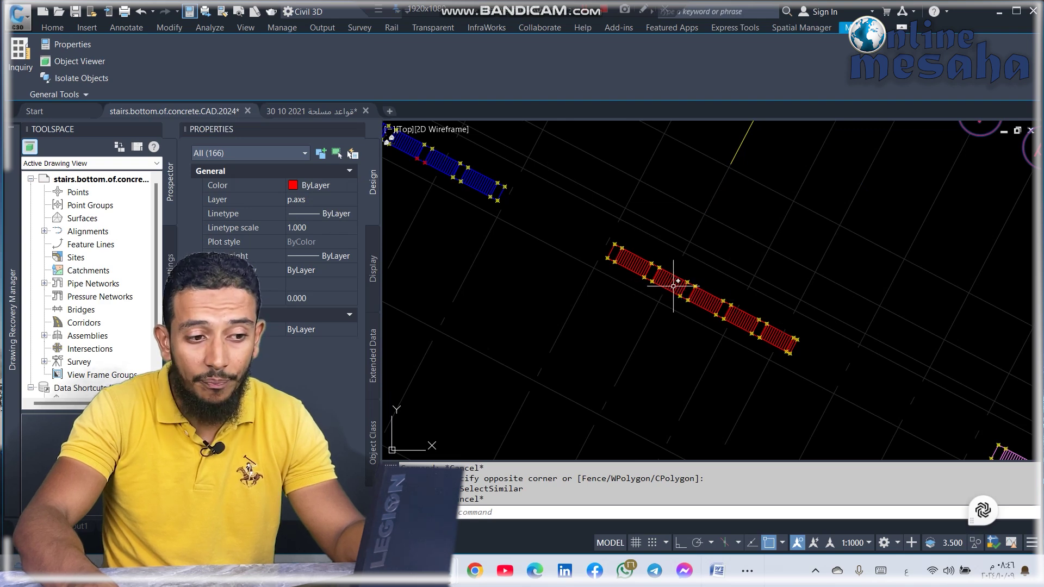
pyautogui.scroll(-4, 673, 285)
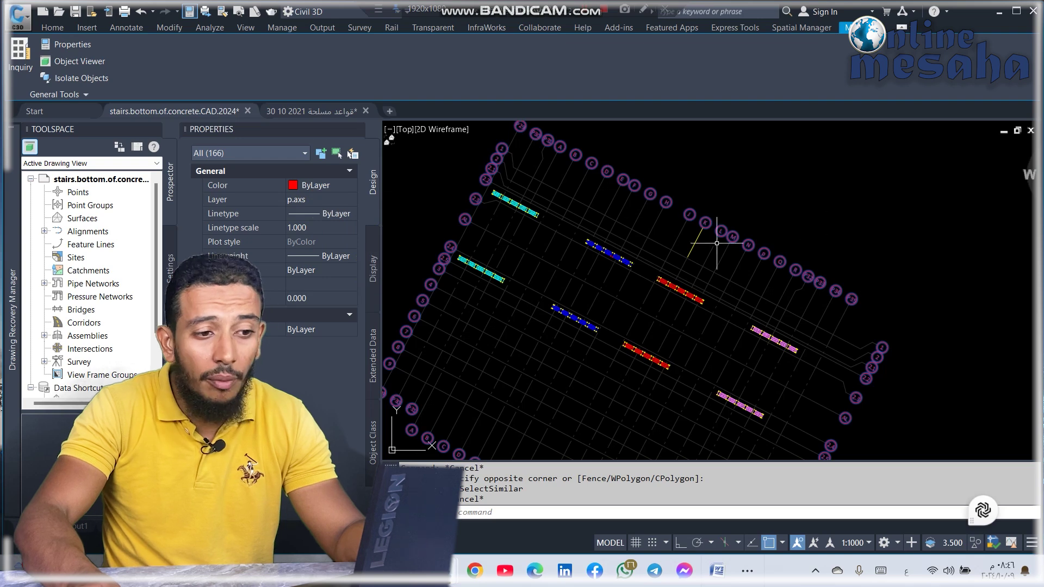
pyautogui.press('Escape')
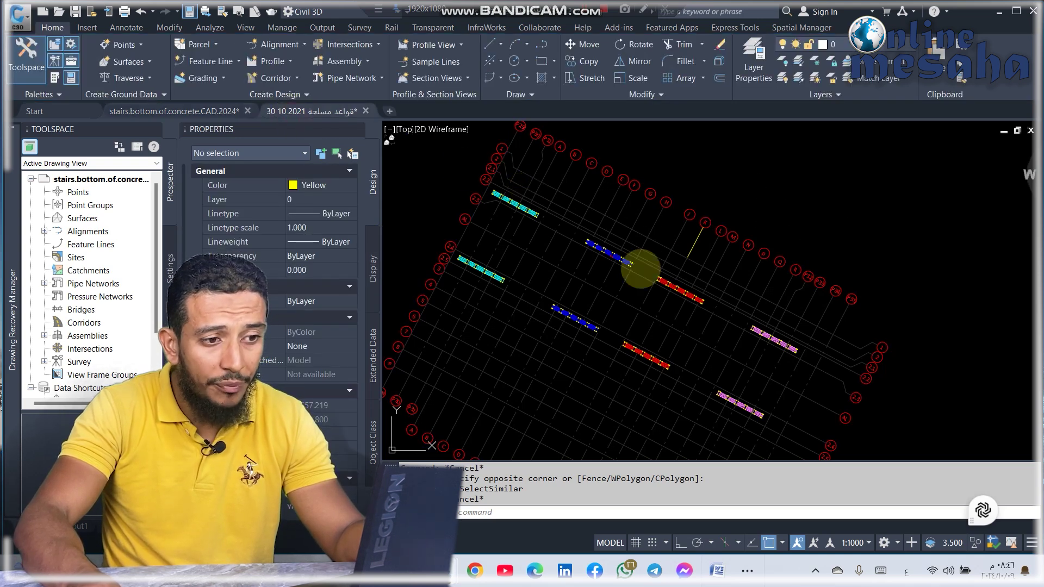
# - Switch to the قواعد مسلحة 30 10 2021 drawing and select a red axis line beside the small column footings
pyautogui.scroll(5, 672, 326)
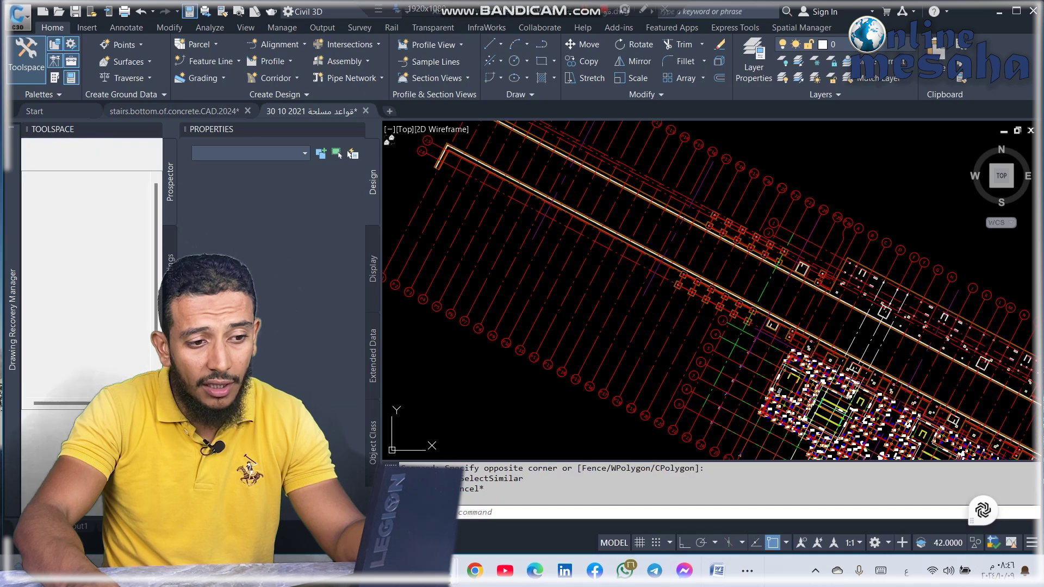
pyautogui.moveTo(467, 271); pyautogui.dragTo(622, 282, button='middle')
pyautogui.click(639, 281)
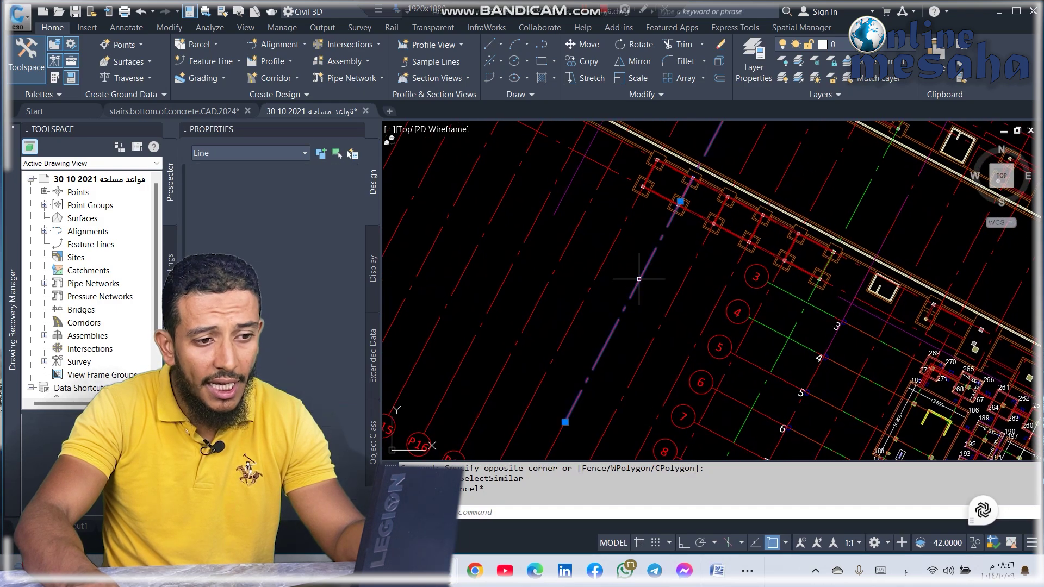
# - Use Quick Select on the entire drawing to include Line objects with Color equal to Red, inspect the selected axis lines and clear the selection
pyautogui.rightClick(627, 262)
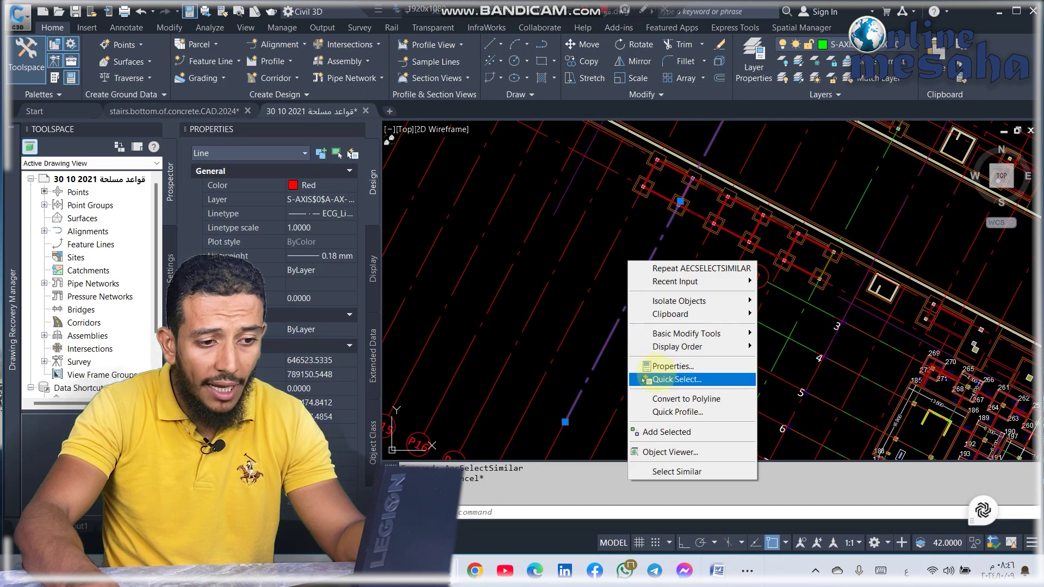
pyautogui.click(645, 379)
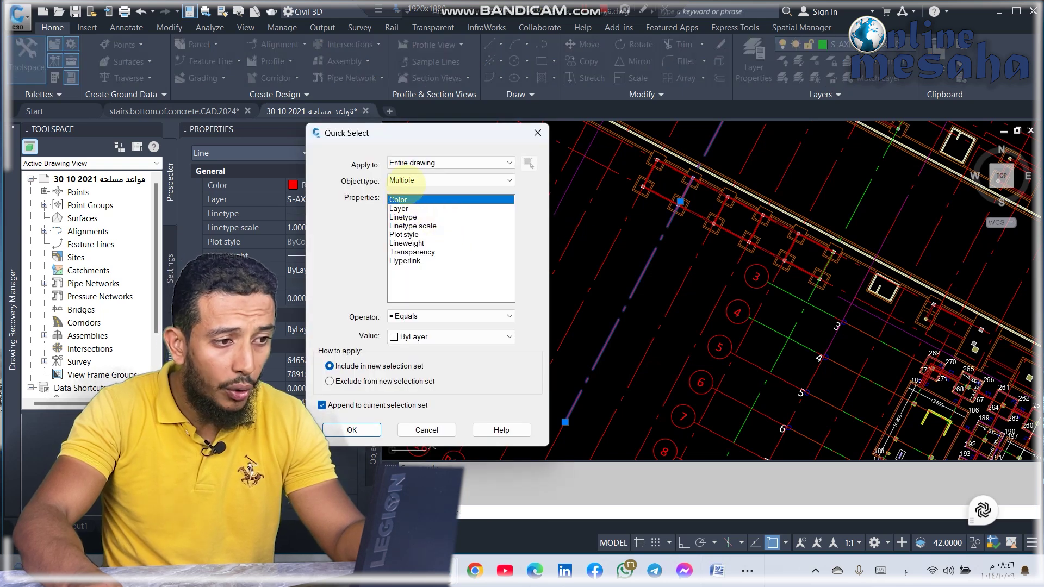
pyautogui.click(405, 180)
pyautogui.click(418, 228)
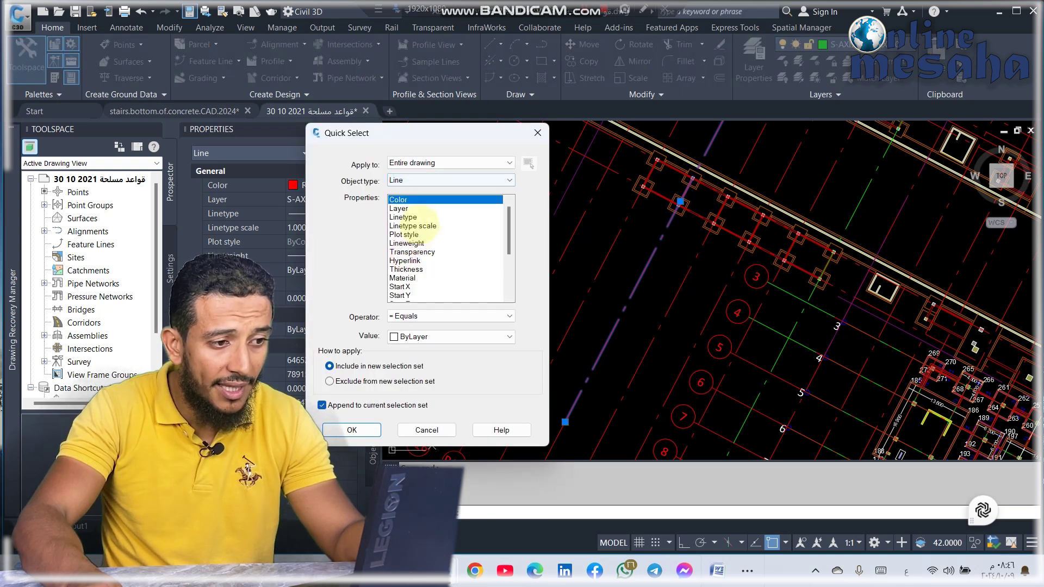
pyautogui.click(451, 336)
pyautogui.click(407, 368)
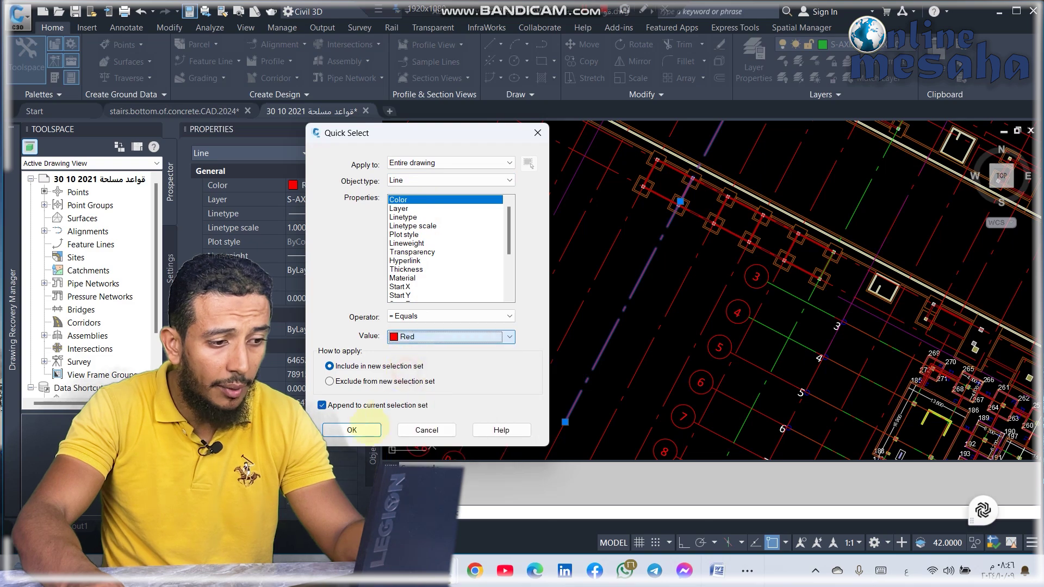
pyautogui.click(352, 430)
pyautogui.scroll(-2, 668, 291)
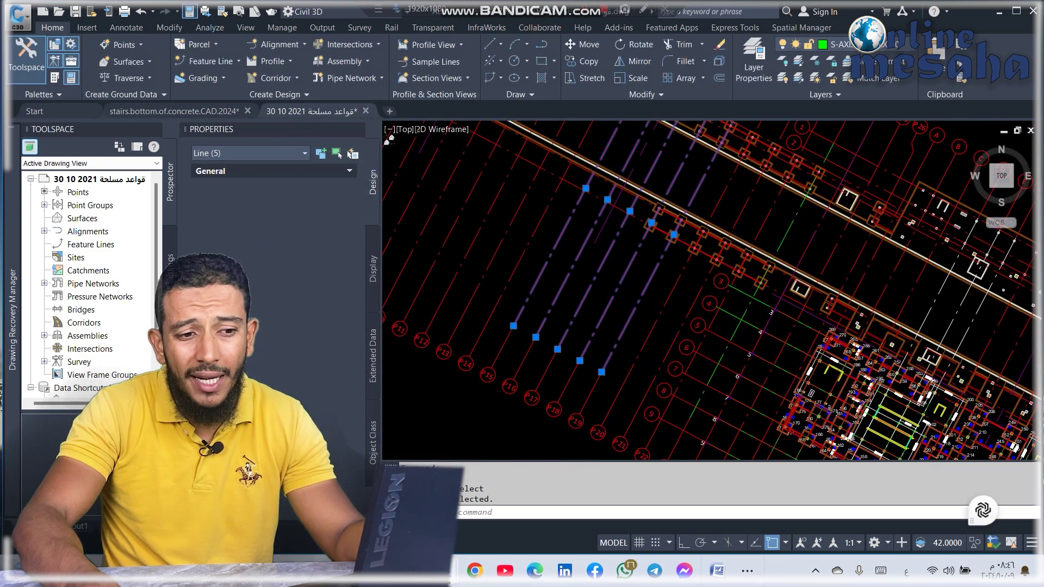
pyautogui.scroll(-2, 787, 286)
pyautogui.moveTo(714, 279)
pyautogui.mouseDown(button='middle')
pyautogui.moveTo(624, 253)
pyautogui.moveTo(582, 261)
pyautogui.mouseUp(button='middle')
pyautogui.press('Escape')
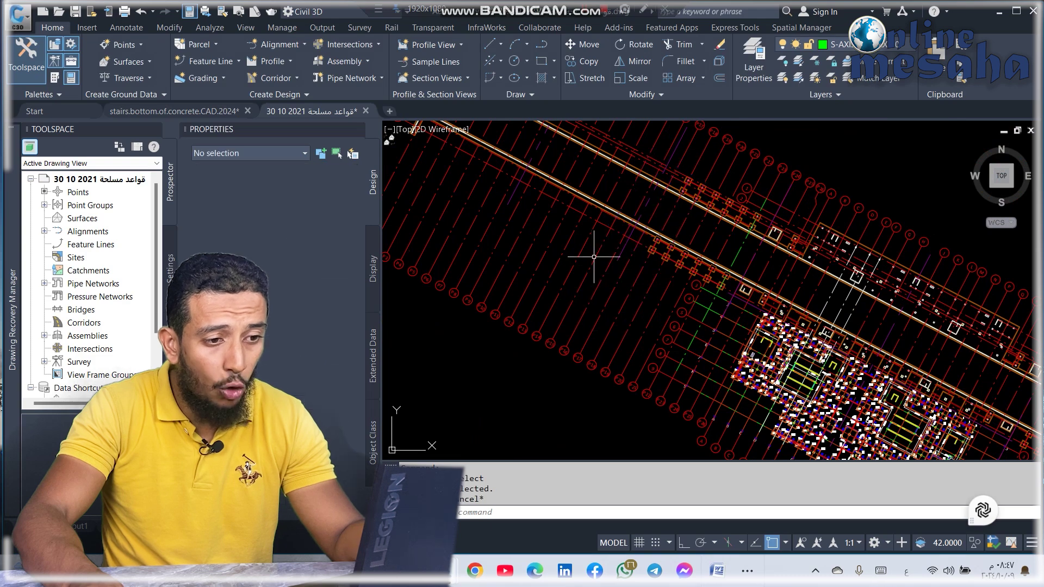
# - Select neighbouring red axis lines beside the small column footings one at a time, compare their color and layer properties, and clear each selection
pyautogui.scroll(4, 598, 251)
pyautogui.click(601, 244)
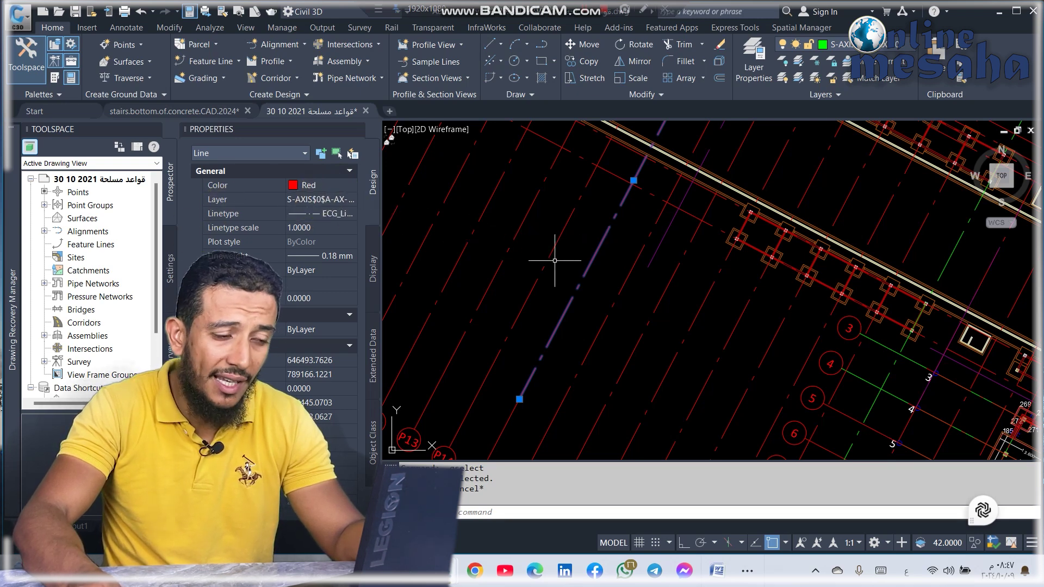
pyautogui.press('Escape')
pyautogui.click(559, 225)
pyautogui.press('Escape')
pyautogui.click(543, 226)
pyautogui.click(409, 210)
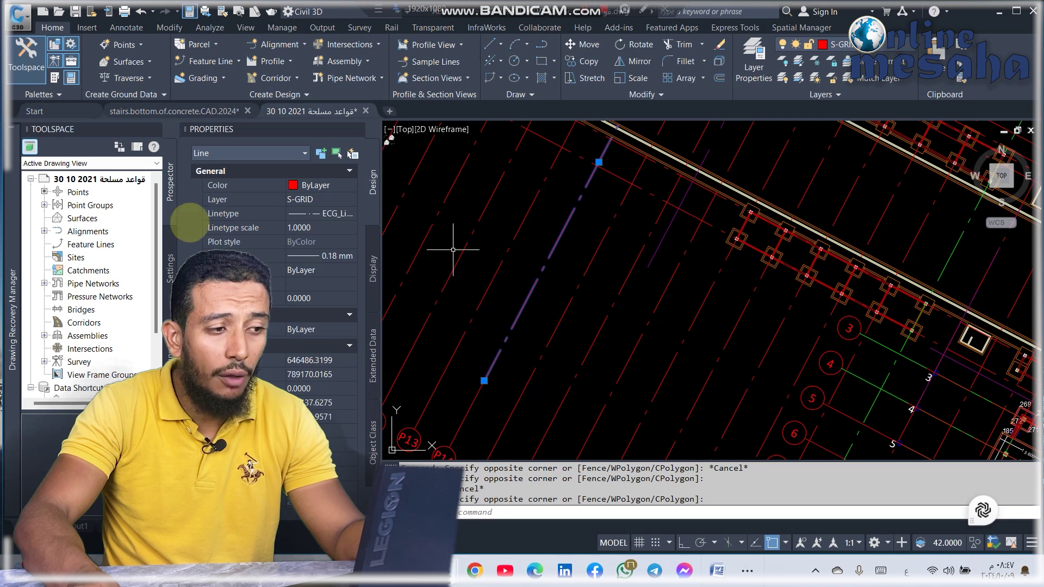
pyautogui.press('Escape')
# - Select a red axis line and use Quick Select on the entire drawing to include Line objects with Linetype equal to ECG_Line-Ptrn-Cntr
pyautogui.click(615, 247)
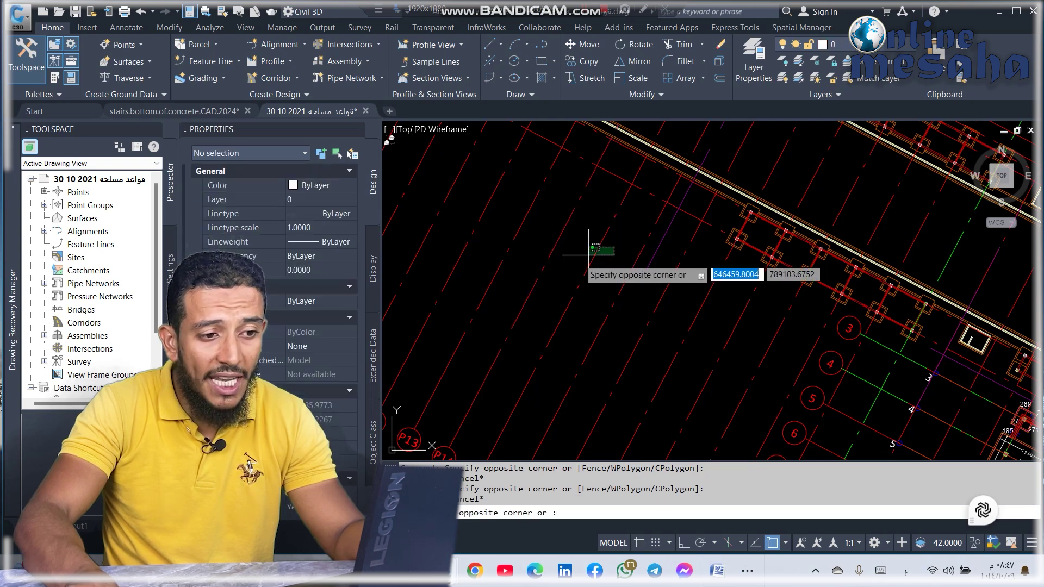
pyautogui.click(577, 246)
pyautogui.rightClick(589, 238)
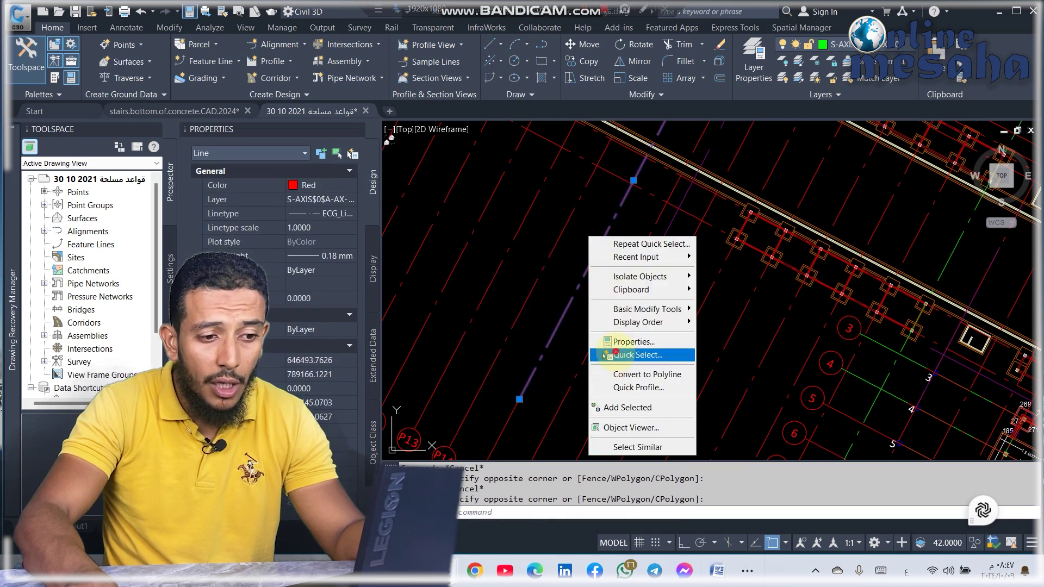
pyautogui.click(633, 355)
pyautogui.click(506, 180)
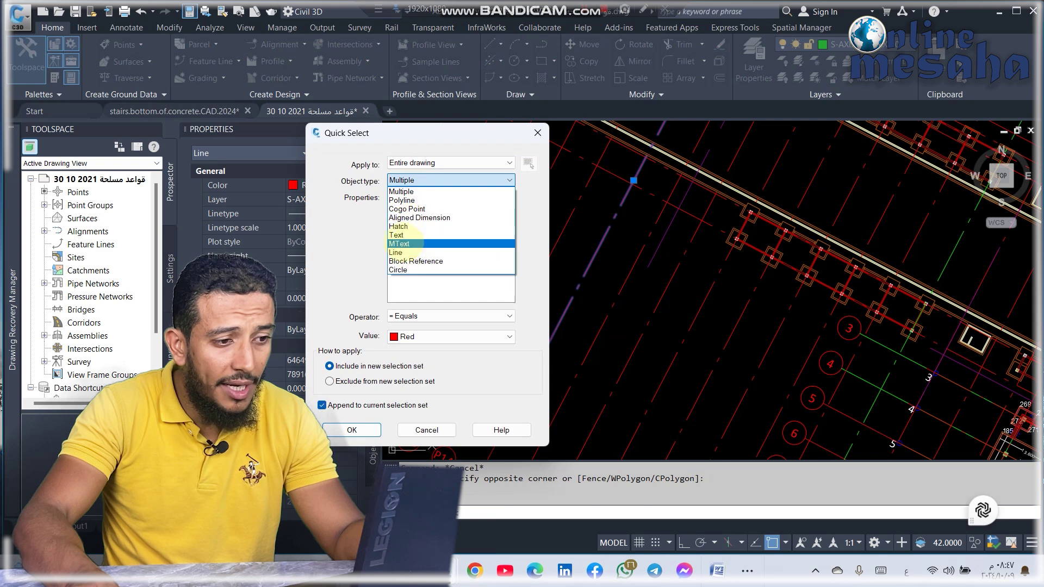
pyautogui.click(410, 252)
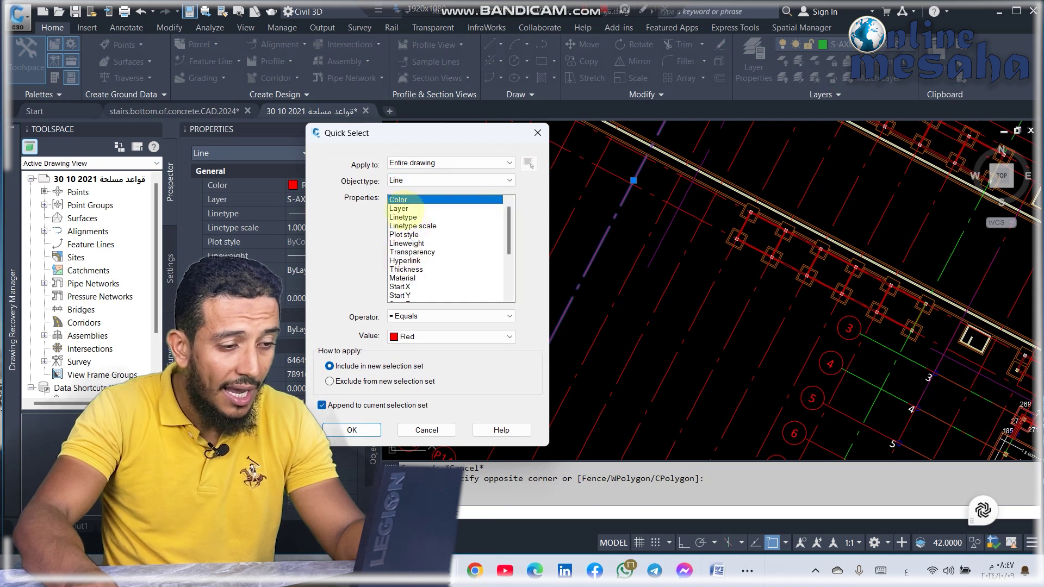
pyautogui.click(403, 217)
pyautogui.click(443, 337)
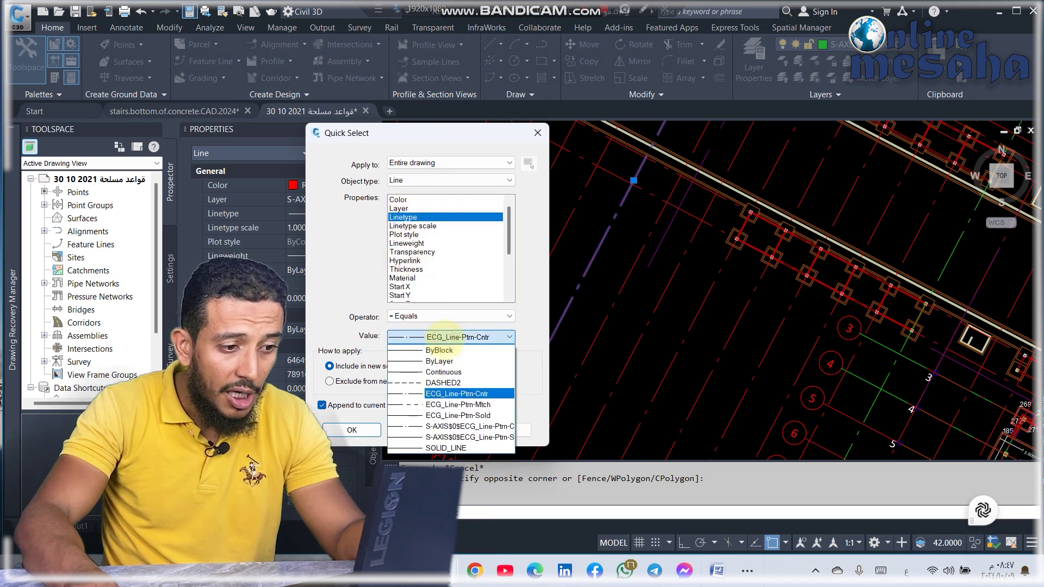
pyautogui.click(456, 394)
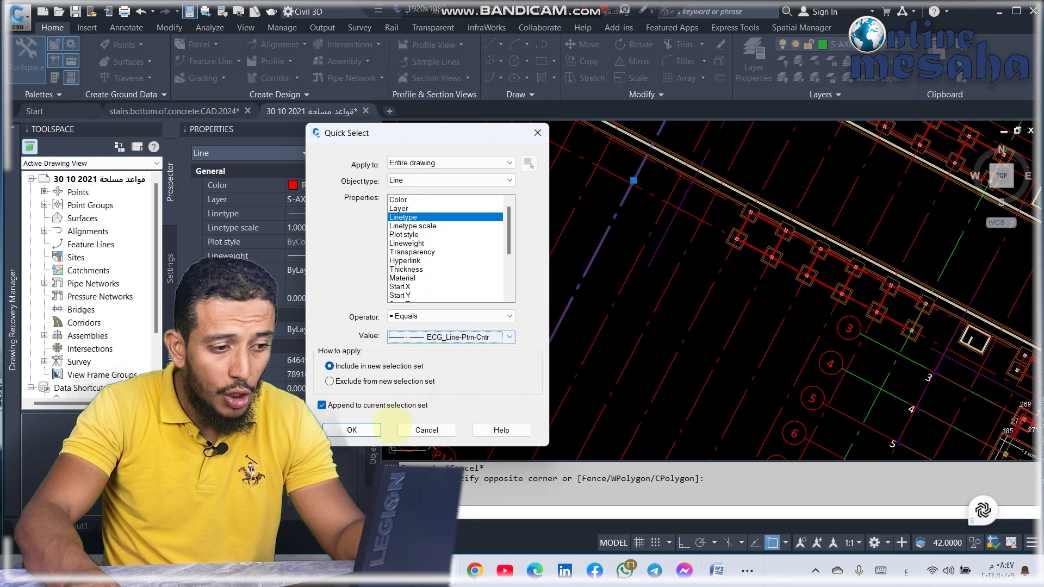
pyautogui.click(367, 430)
# - Inspect the axis lines selected by linetype across the plan and clear the selection
pyautogui.scroll(-6, 733, 250)
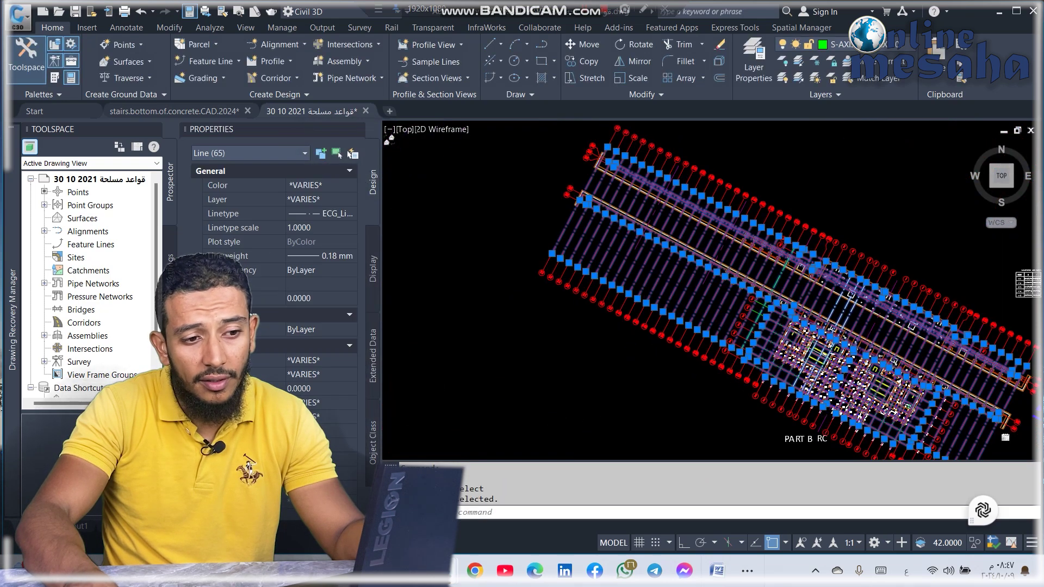
pyautogui.scroll(4, 733, 250)
pyautogui.moveTo(694, 244); pyautogui.dragTo(719, 279, button='middle')
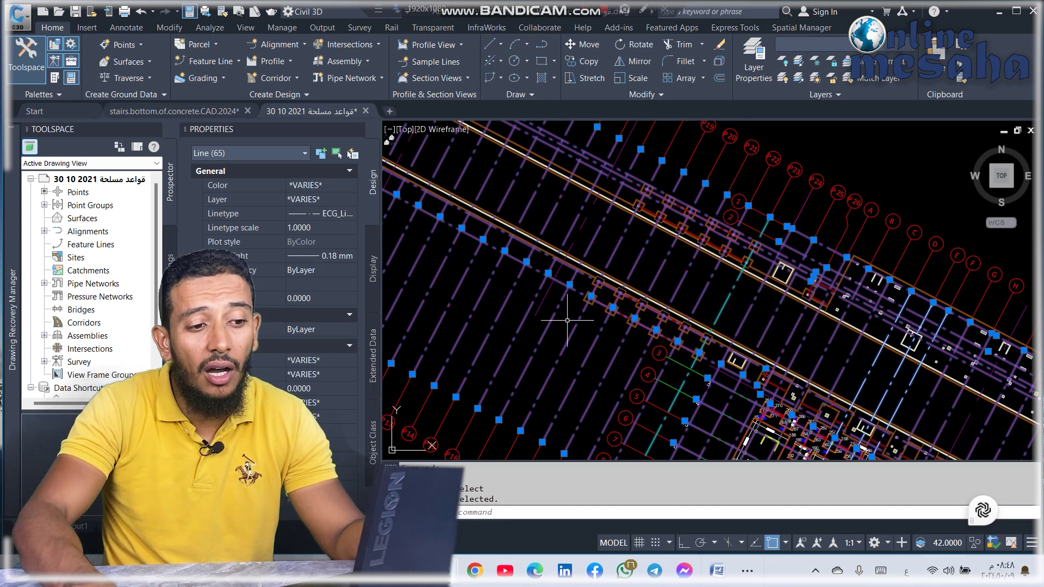
pyautogui.scroll(-5, 642, 242)
pyautogui.press('Escape')
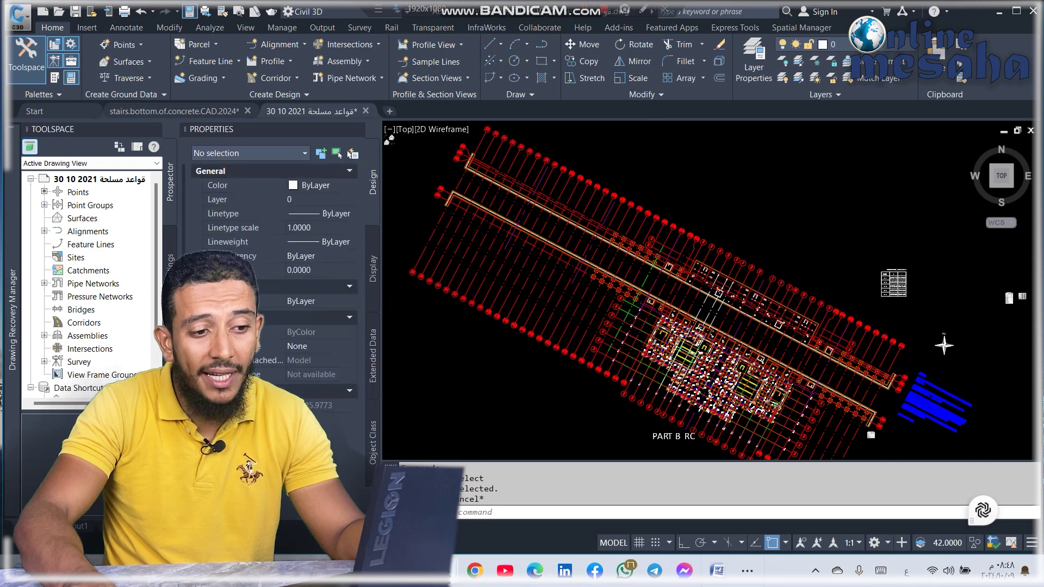
# - Select the green axis line at grid bubble 3, check its color and linetype properties, and clear the selection
pyautogui.scroll(6, 645, 325)
pyautogui.scroll(3, 625, 261)
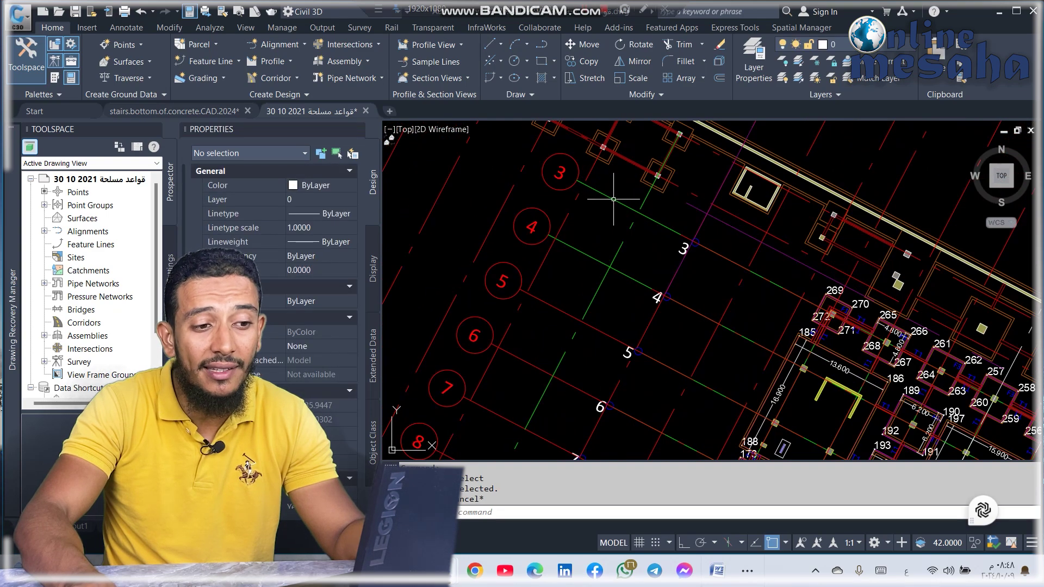
pyautogui.click(626, 207)
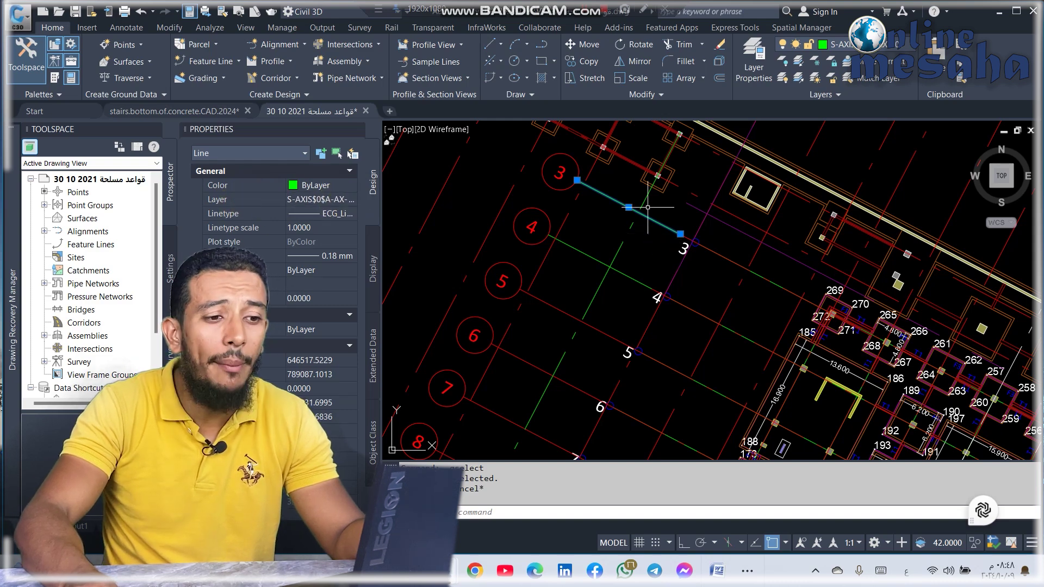
pyautogui.press('Escape')
# - Look over the PART B RC plan, switch to the stairs.bottom.of.concrete.CAD.2024 drawing and review its layer list
pyautogui.scroll(-5, 822, 283)
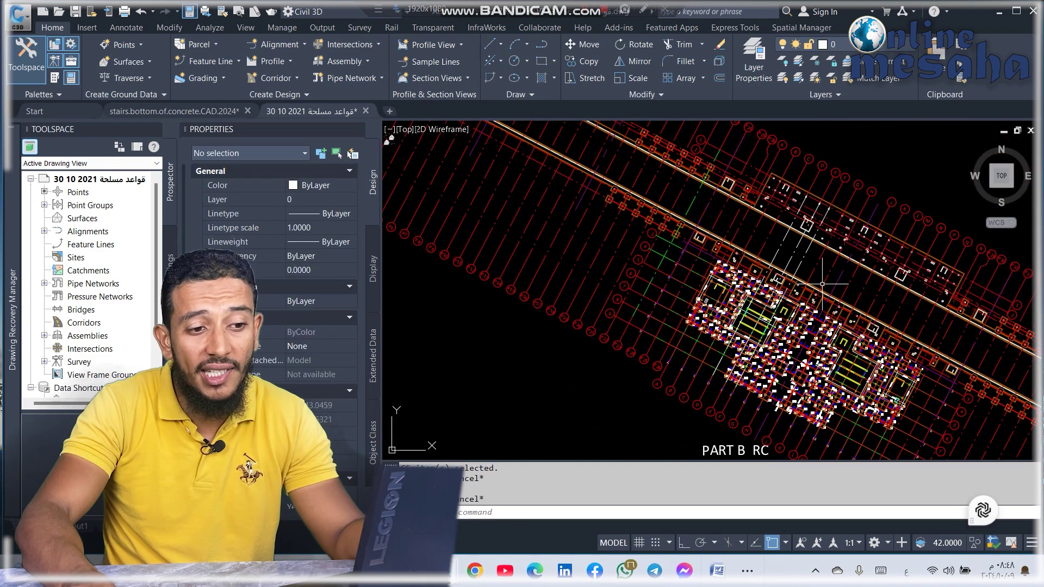
pyautogui.moveTo(709, 265); pyautogui.dragTo(682, 221, button='middle')
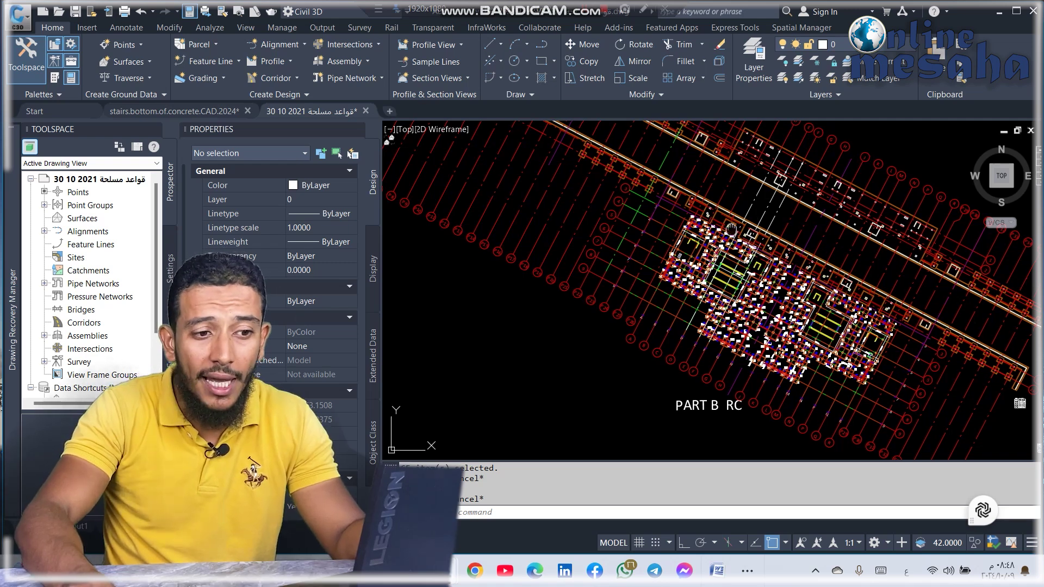
pyautogui.moveTo(739, 224); pyautogui.dragTo(679, 262, button='middle')
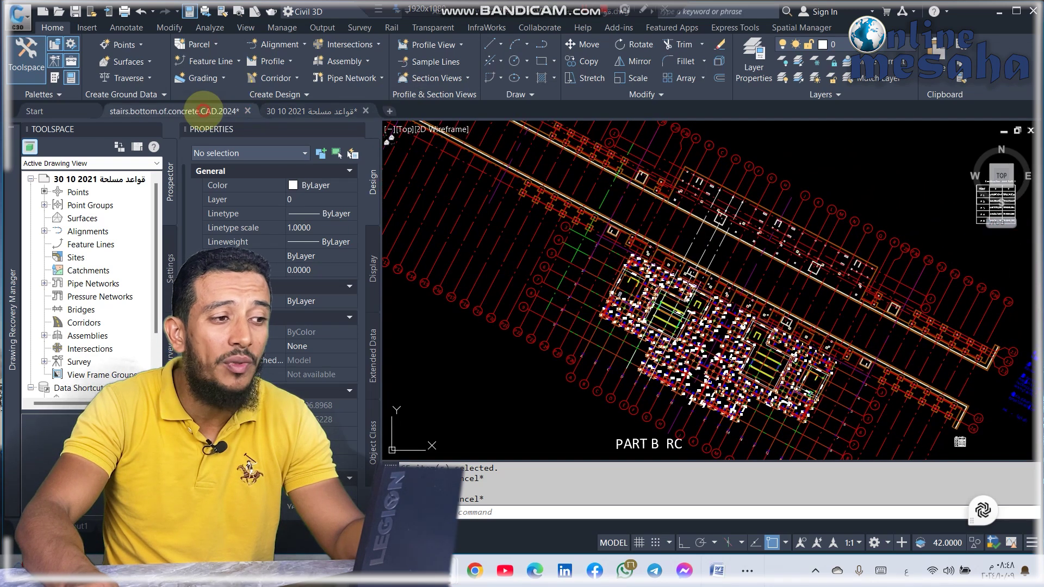
pyautogui.click(203, 111)
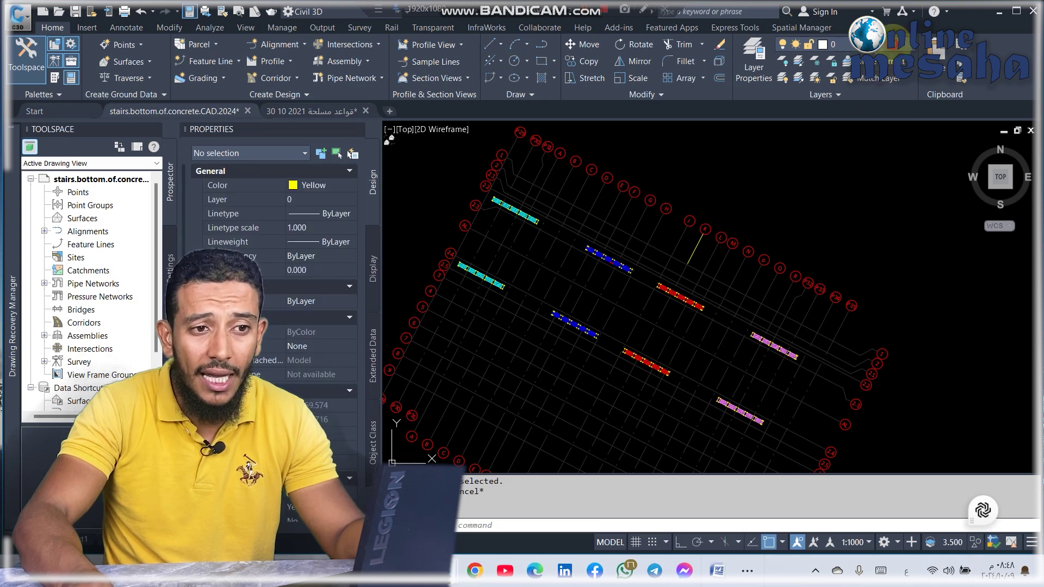
pyautogui.click(893, 44)
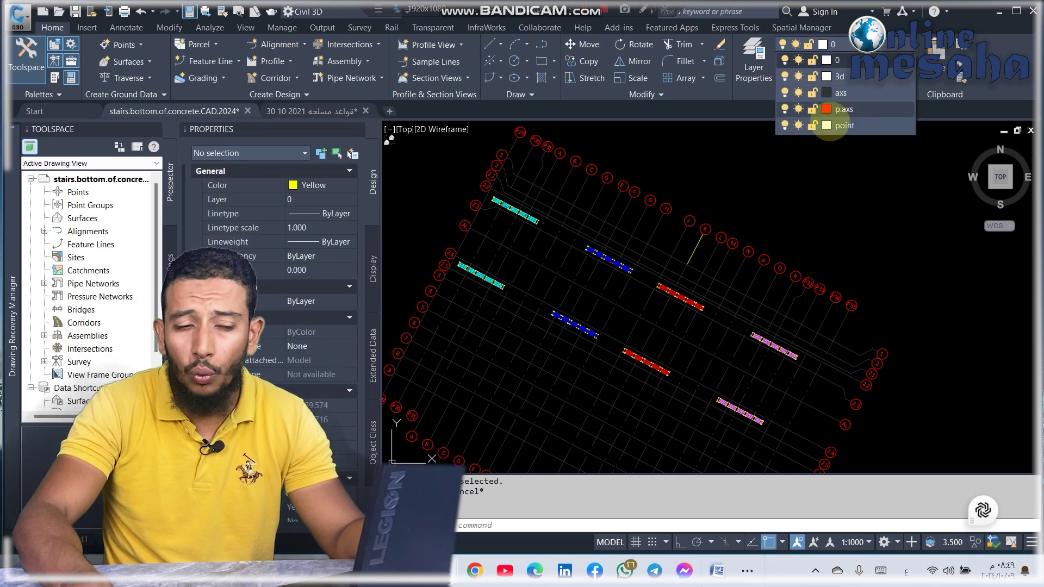
pyautogui.click(764, 204)
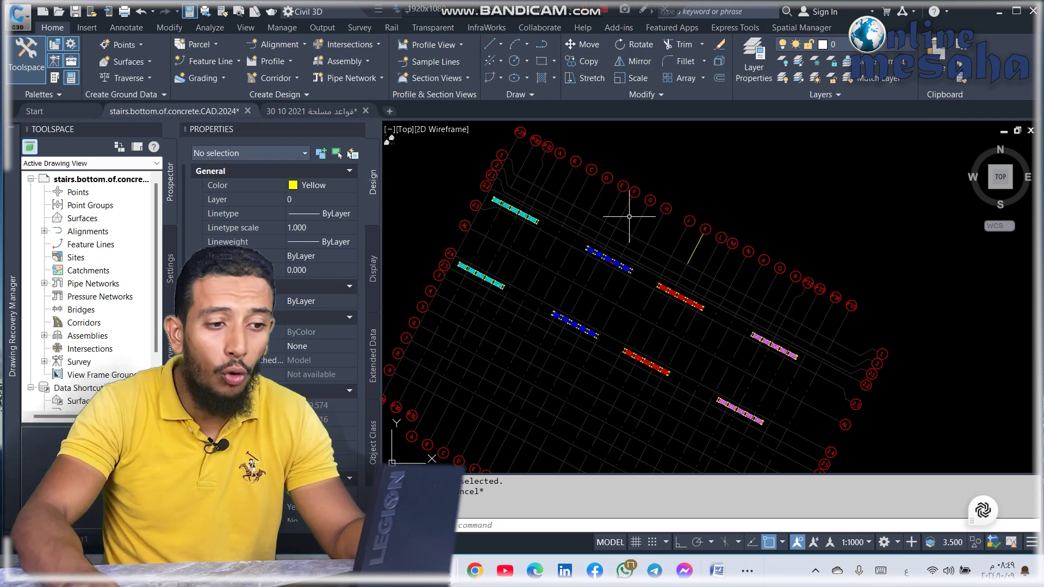
# - Switch to the قواعد مسلحة 30 10 2021 drawing and review its layer list
pyautogui.moveTo(329, 112)
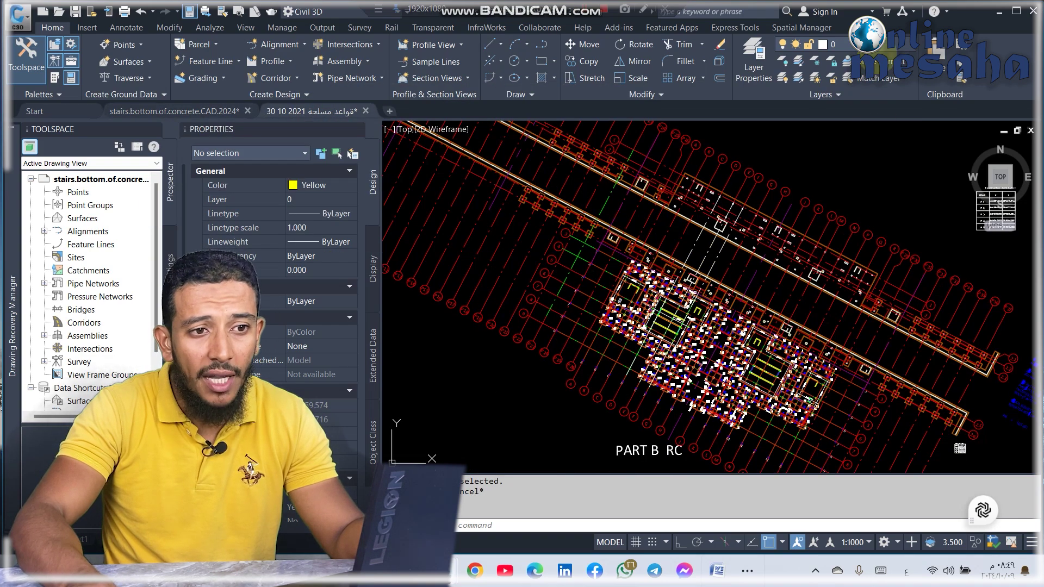
pyautogui.click(847, 44)
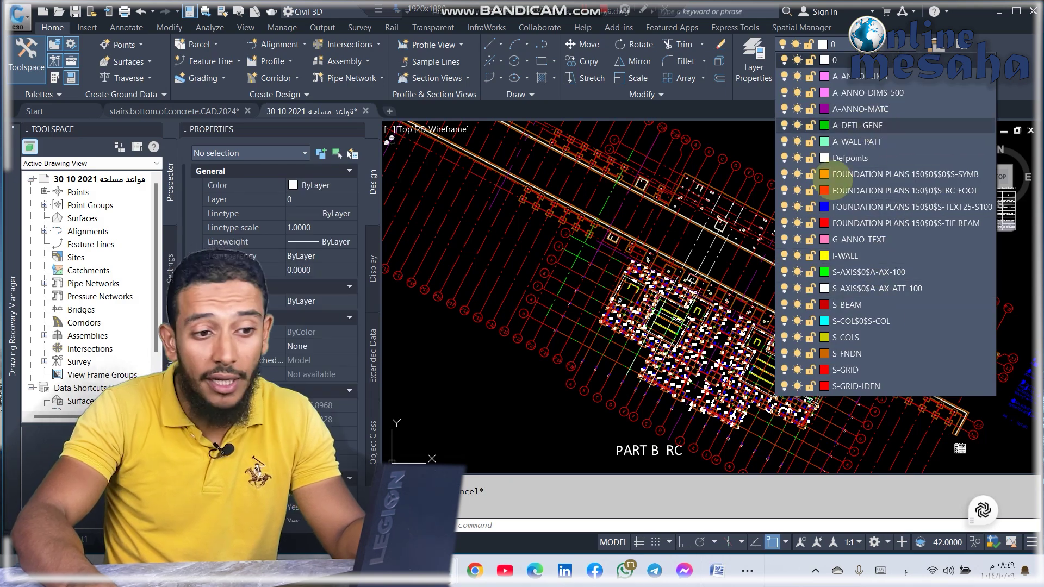
pyautogui.click(671, 239)
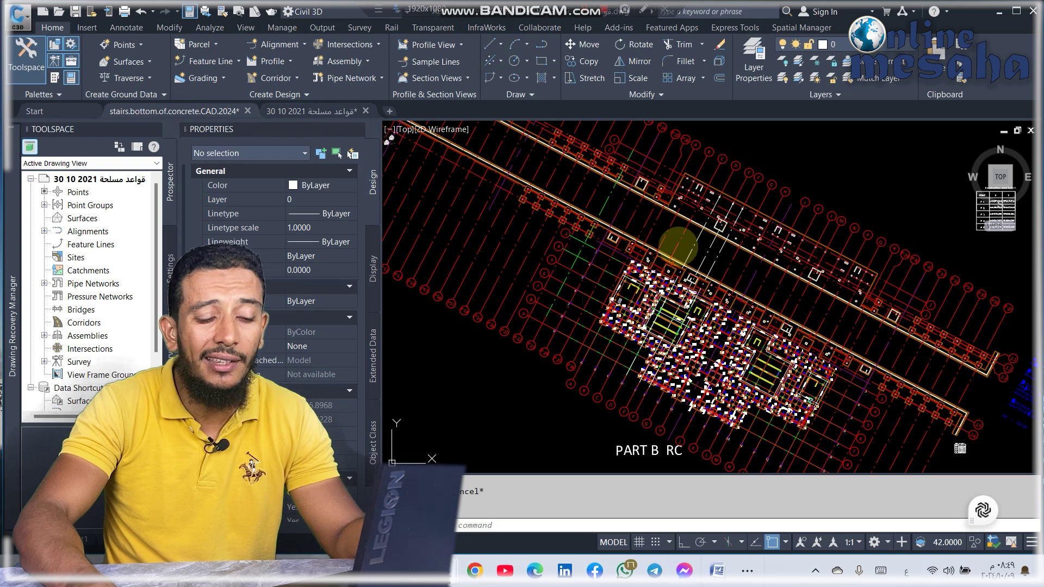
# - Return to the stairs.bottom.of.concrete.CAD.2024 drawing and select the yellow point at the upper corner of the upper blue stair
pyautogui.hotkey('ctrl', 'Tab')
pyautogui.scroll(5, 608, 254)
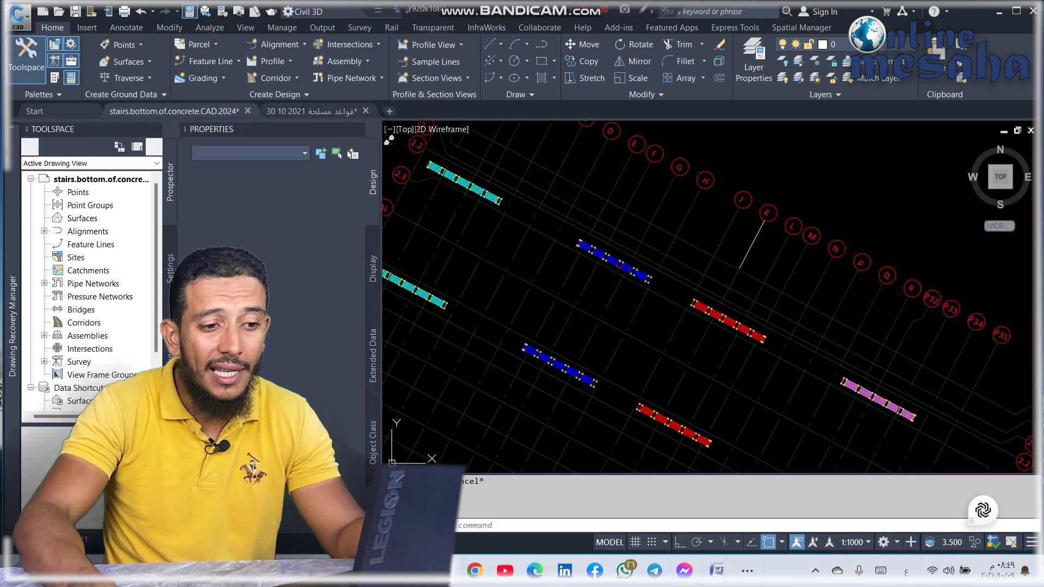
pyautogui.scroll(-2, 566, 239)
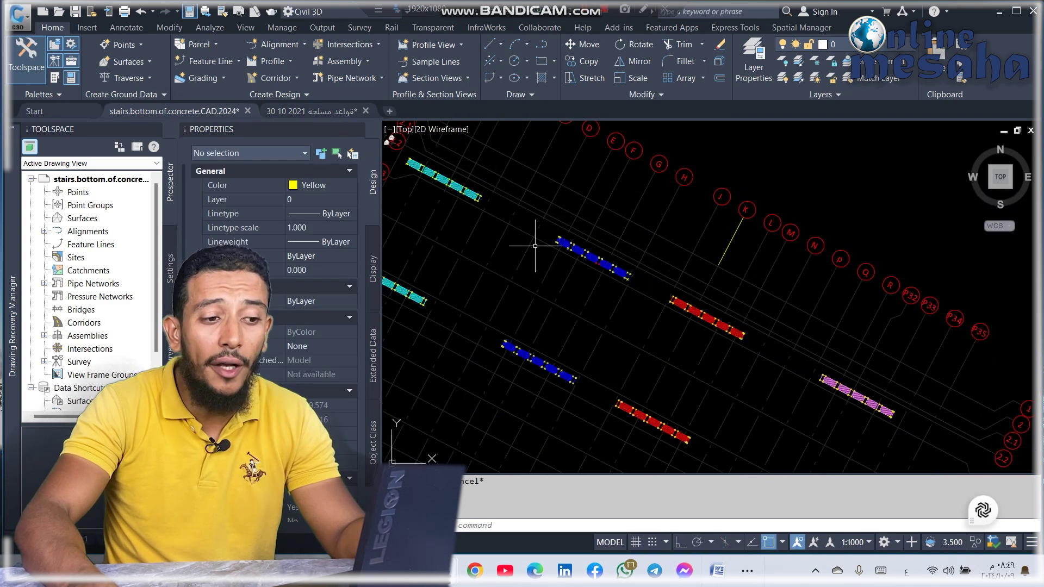
pyautogui.scroll(8, 560, 248)
pyautogui.click(553, 206)
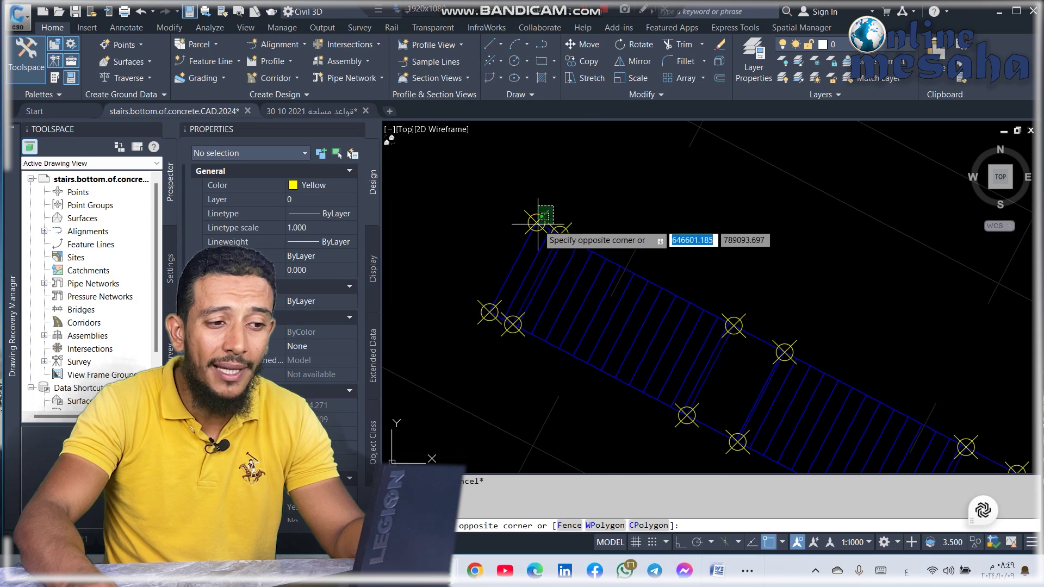
pyautogui.click(536, 219)
# - Use Quick Select on the entire drawing to exclude Multiple-type objects with Color equal to Yellow from the new selection set
pyautogui.rightClick(513, 175)
pyautogui.click(520, 263)
pyautogui.click(417, 181)
pyautogui.click(417, 188)
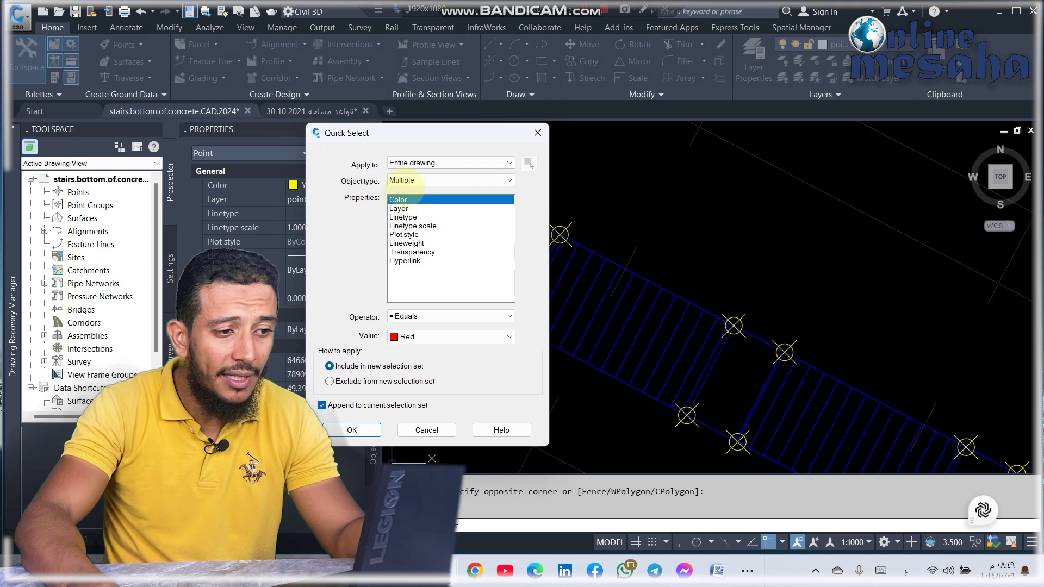
pyautogui.click(402, 200)
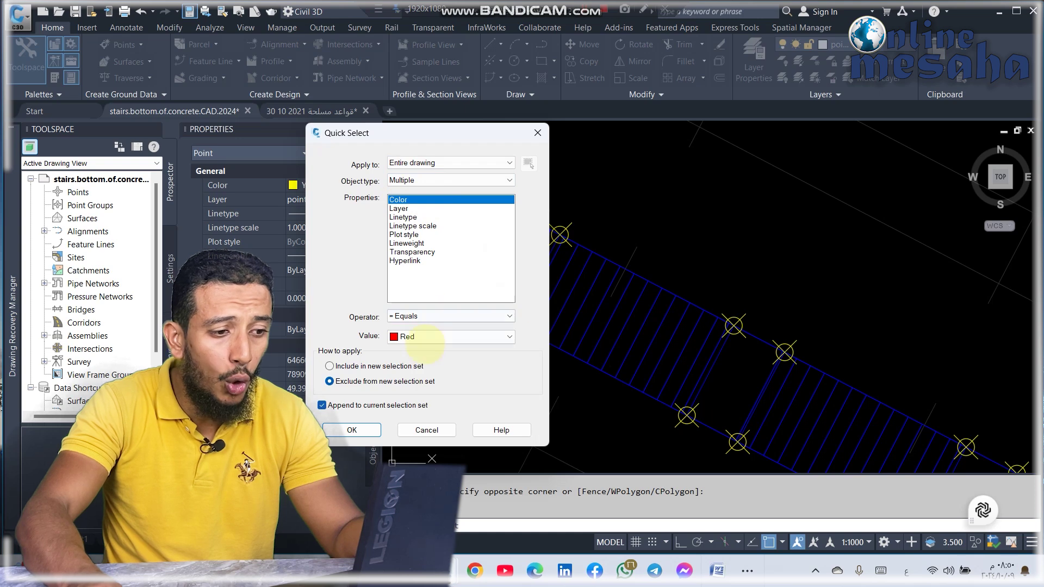
pyautogui.click(424, 337)
pyautogui.click(413, 381)
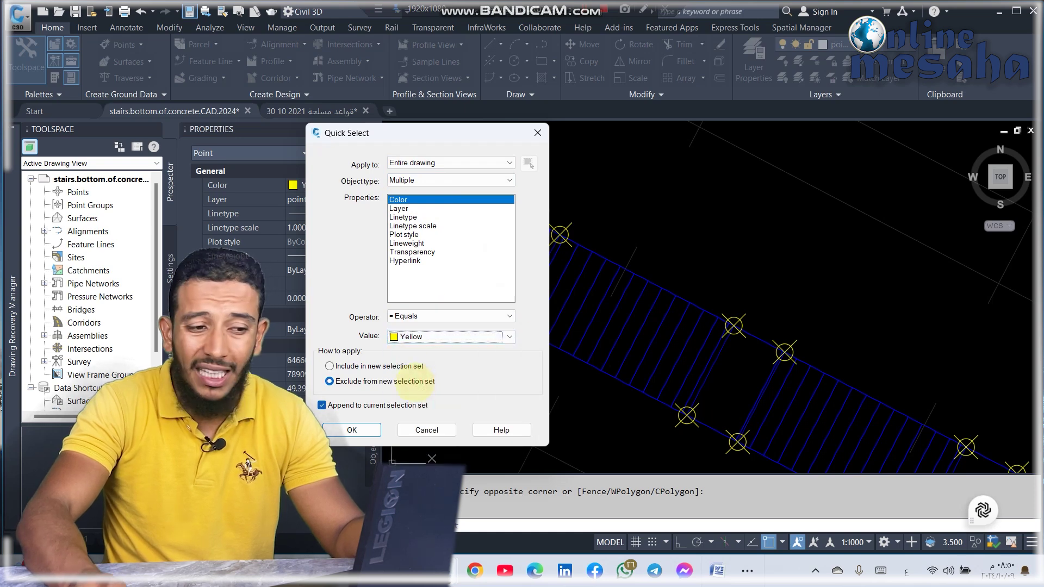
pyautogui.click(352, 430)
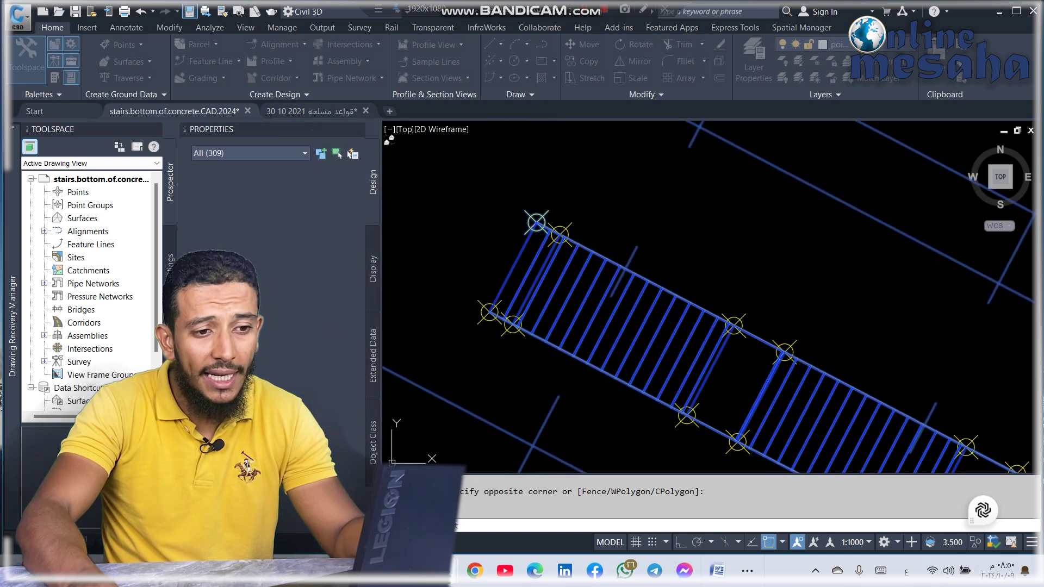
# - Examine which stairs, axis lines and yellow objects belong to the selection across the drawing
pyautogui.scroll(-5, 641, 233)
pyautogui.scroll(3, 905, 261)
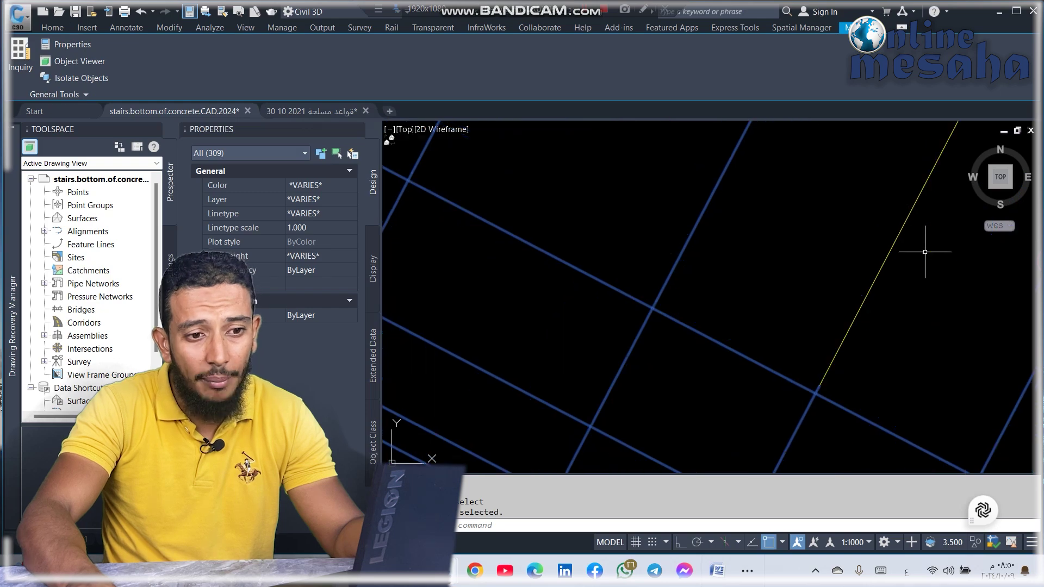
pyautogui.scroll(-3, 869, 293)
pyautogui.scroll(3, 832, 321)
pyautogui.scroll(-1, 807, 329)
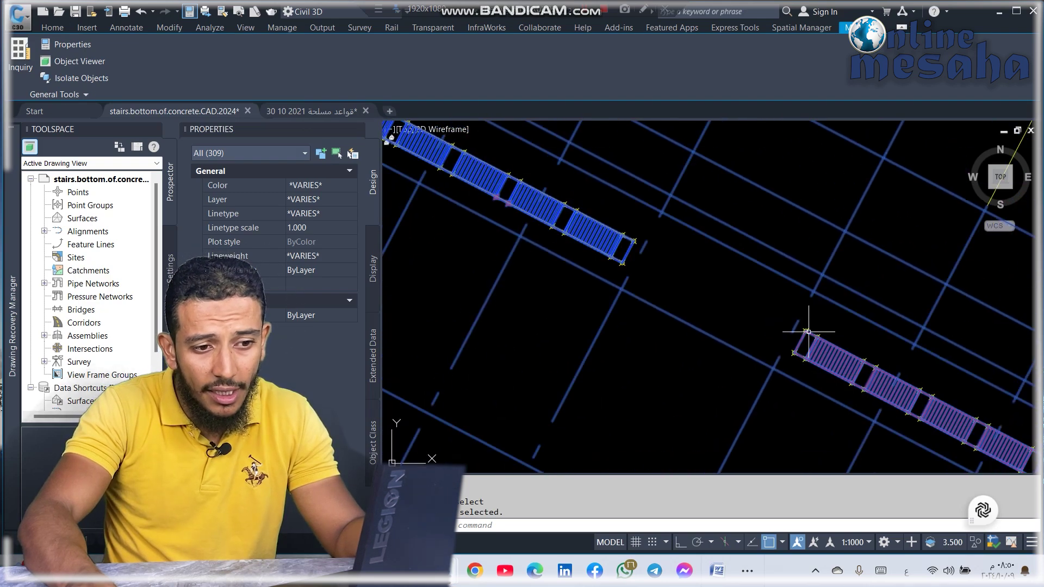
pyautogui.scroll(-1, 482, 216)
pyautogui.scroll(8, 566, 216)
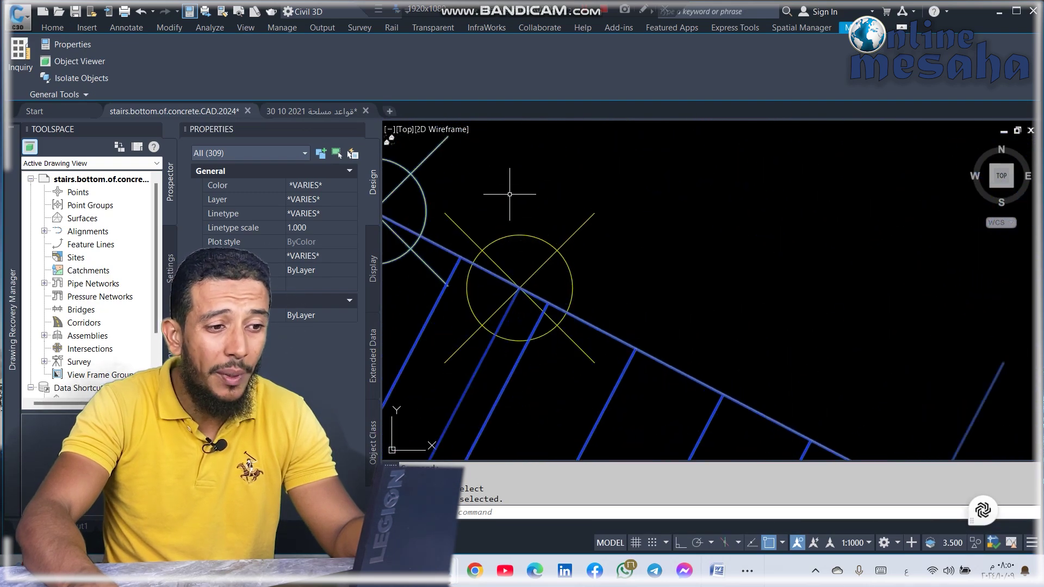
# - Remove the yellow point at the blue stair's corner from the selection and inspect the remaining selected objects
pyautogui.moveTo(516, 196); pyautogui.dragTo(670, 234, button='middle')
pyautogui.click(646, 163)
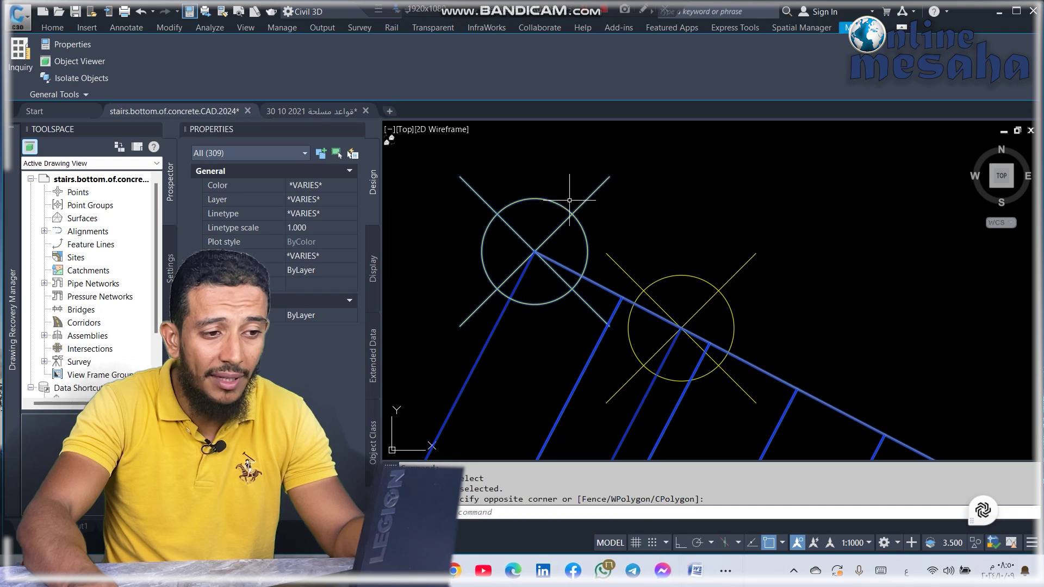
pyautogui.click(541, 231)
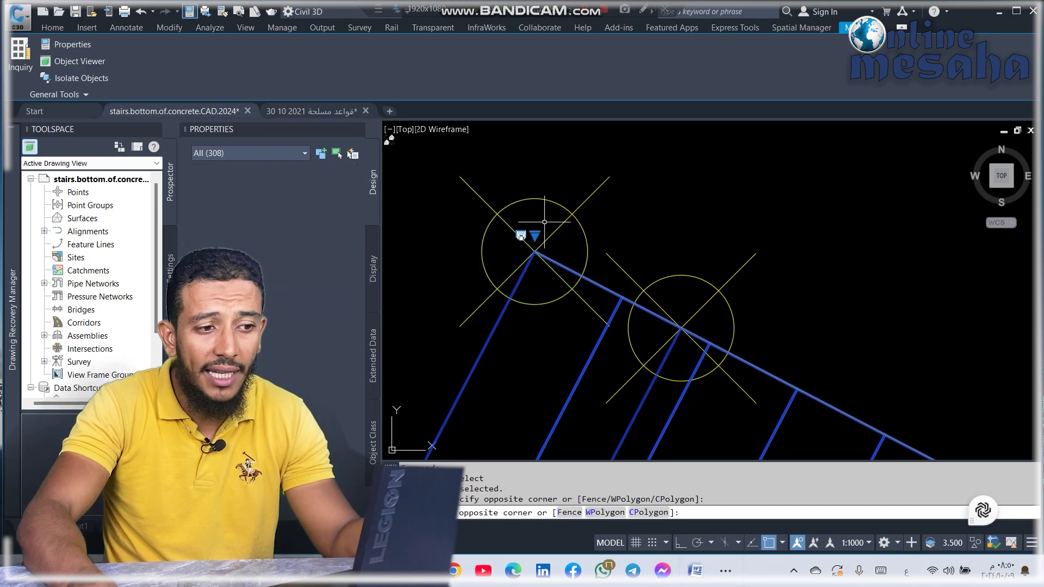
pyautogui.scroll(-6, 718, 237)
pyautogui.scroll(8, 718, 237)
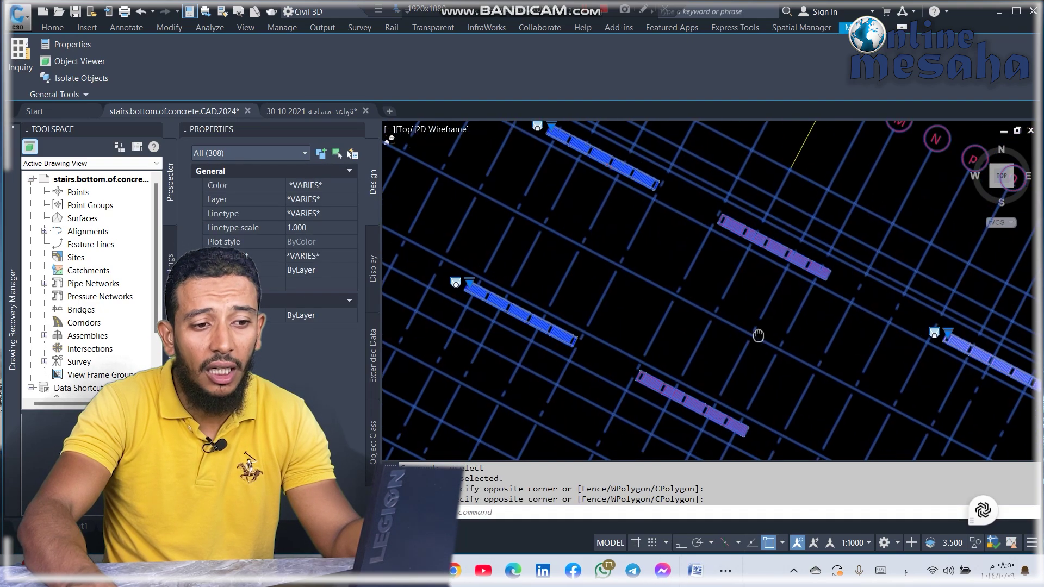
# - Clear the current selection and select the yellow point at the upper corner of the upper blue stair
pyautogui.scroll(-5, 718, 228)
pyautogui.press('Escape')
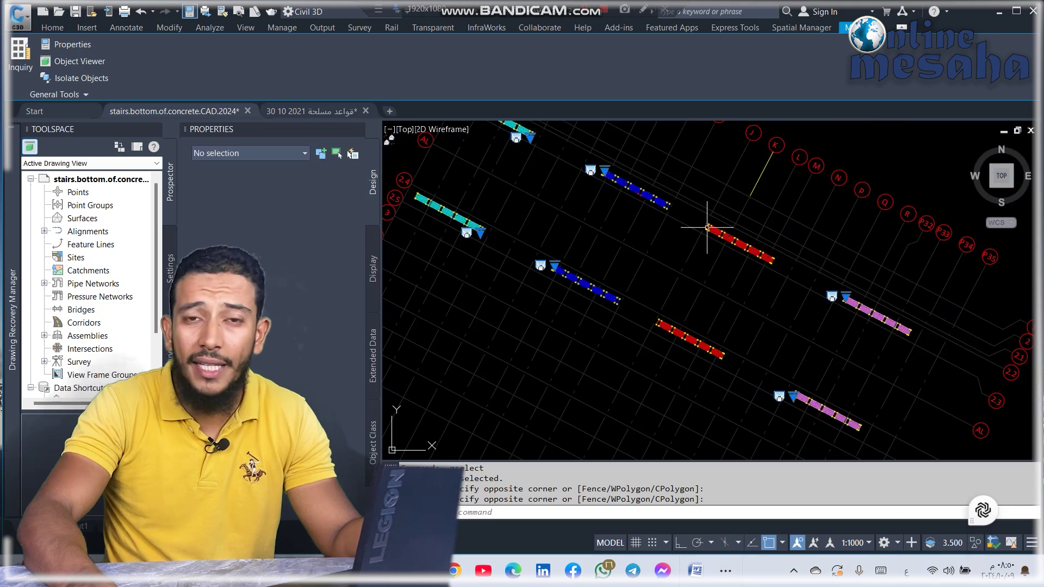
pyautogui.rightClick(544, 204)
pyautogui.click(608, 210)
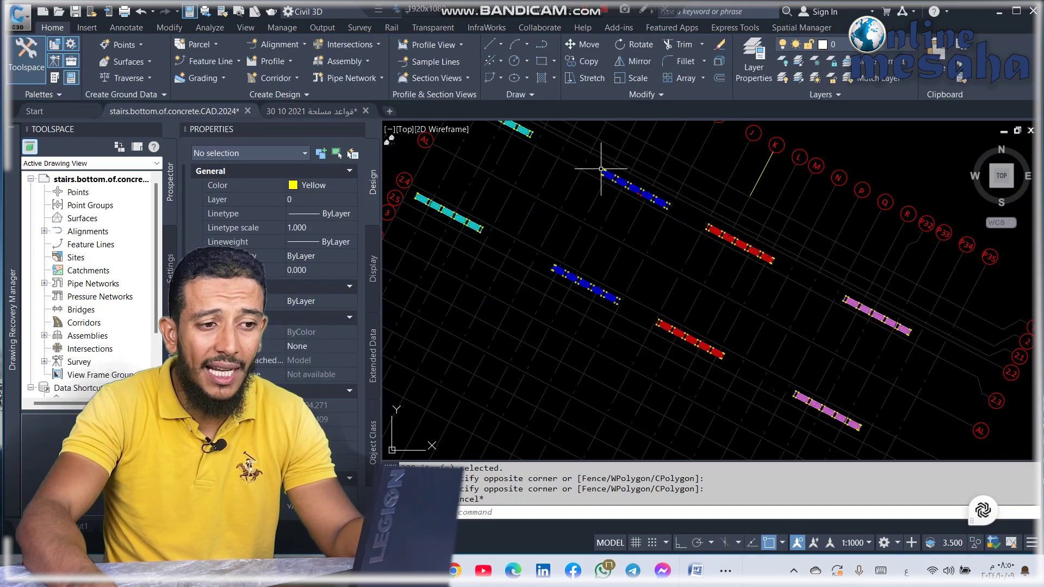
pyautogui.scroll(3, 600, 171)
pyautogui.click(610, 169)
# - Open Quick Select for the yellow point by both available routes, closing the dialog each time without applying a filter
pyautogui.rightClick(591, 184)
pyautogui.click(635, 302)
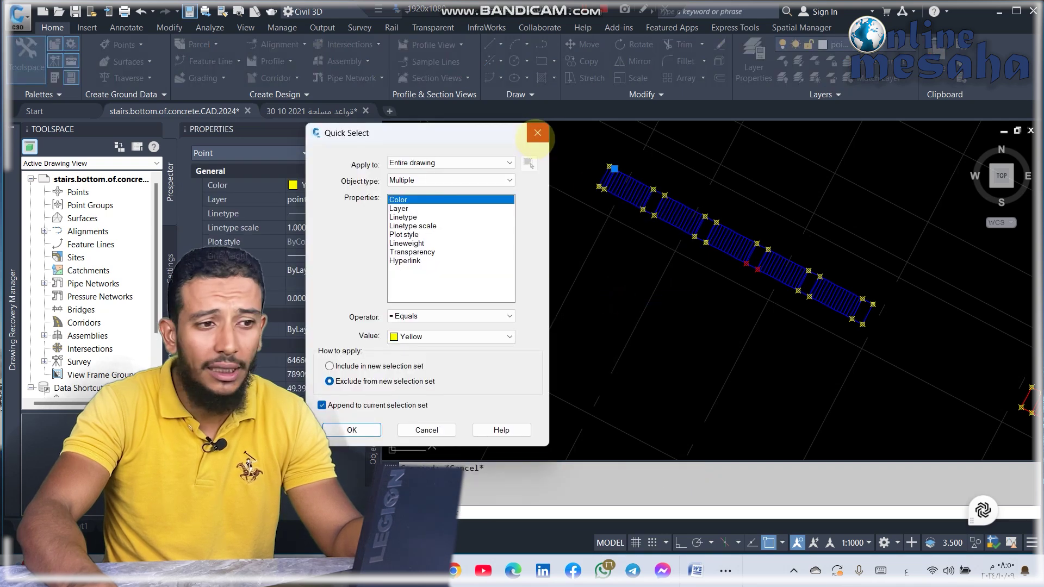
pyautogui.click(537, 133)
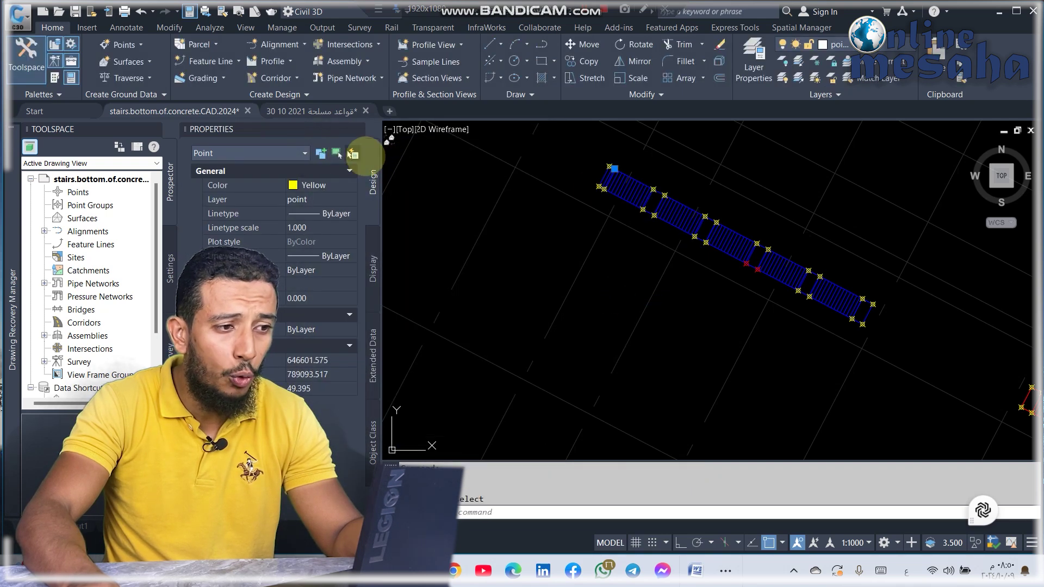
pyautogui.click(352, 154)
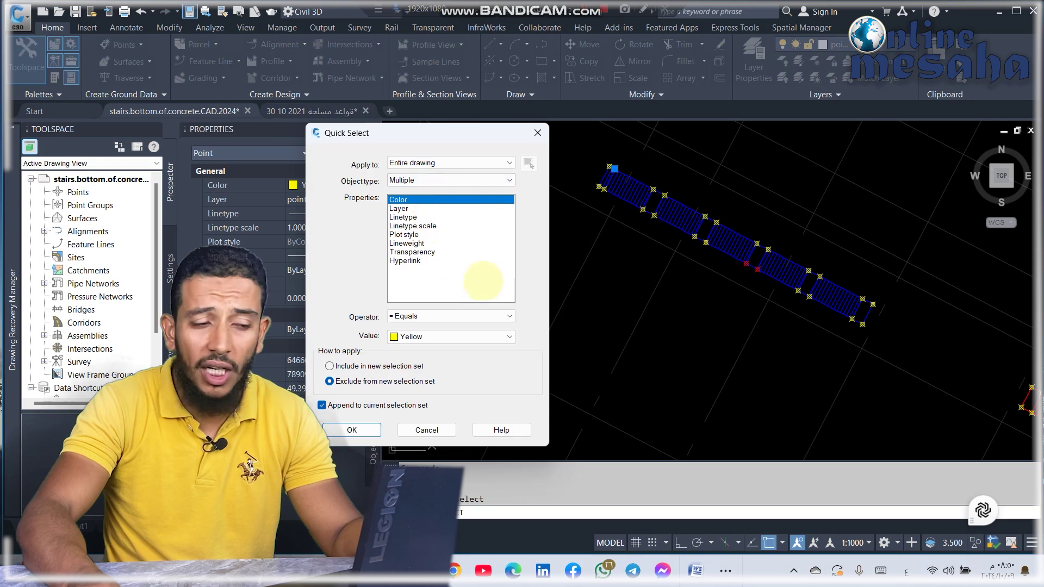
pyautogui.moveTo(467, 138); pyautogui.dragTo(726, 171)
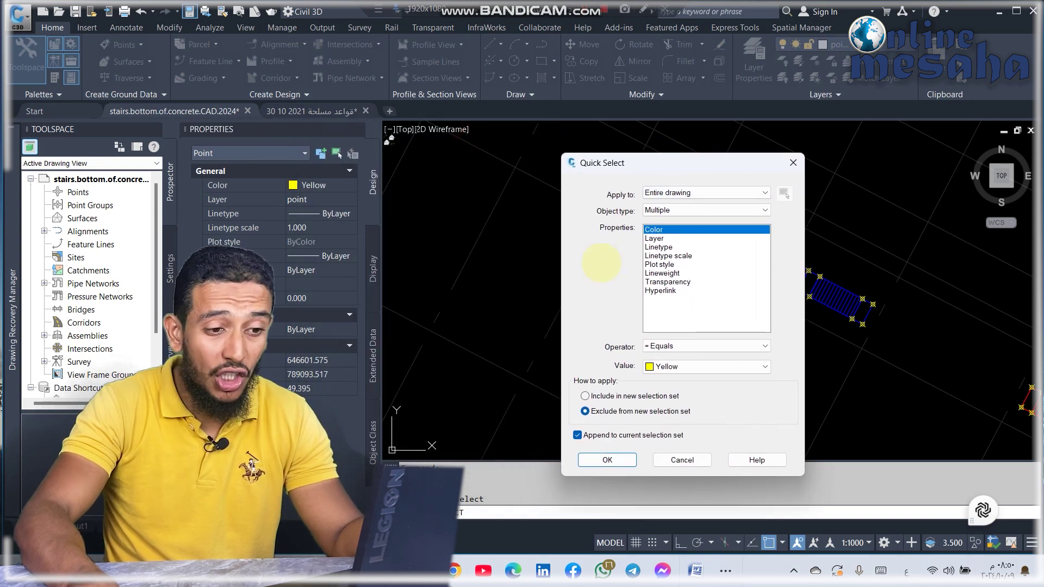
pyautogui.click(793, 162)
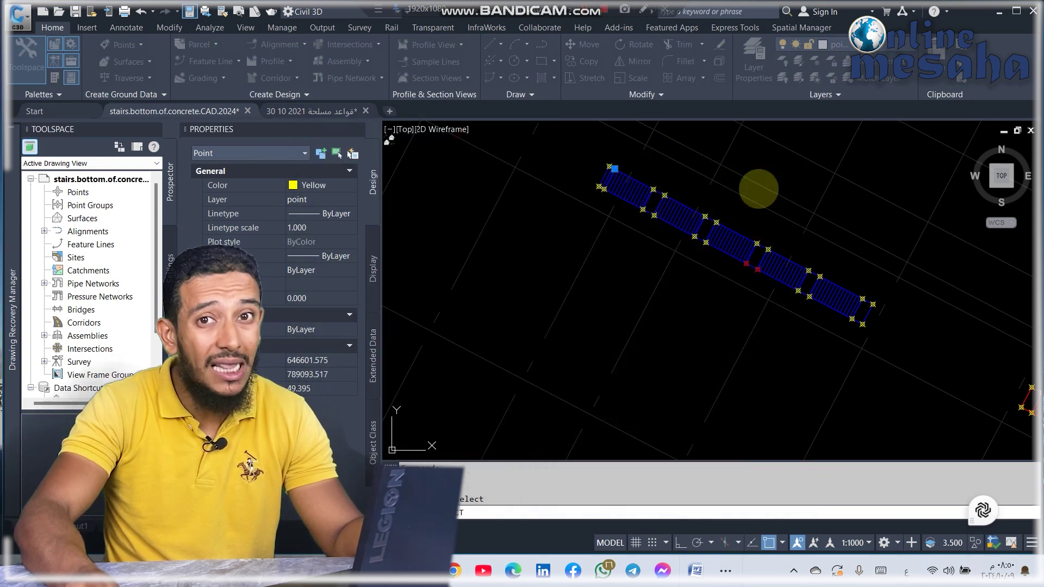
# - Switch to the 30 10 2021 قواعد مسلحة drawing and use Select Similar on a red dash-dot axis line, then clear the selection
pyautogui.click(302, 110)
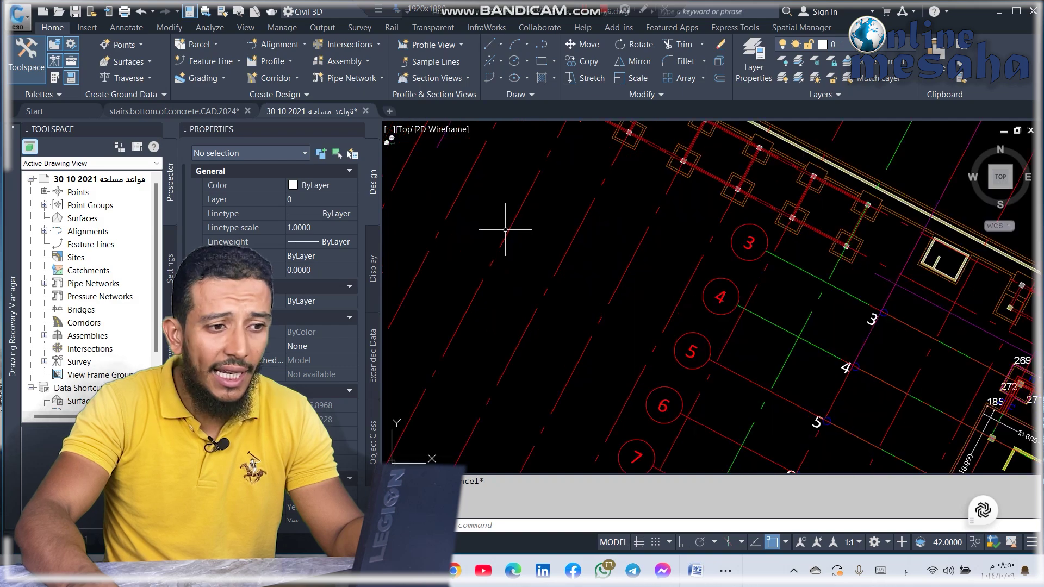
pyautogui.click(537, 222)
pyautogui.click(512, 214)
pyautogui.scroll(-2, 537, 241)
pyautogui.rightClick(528, 234)
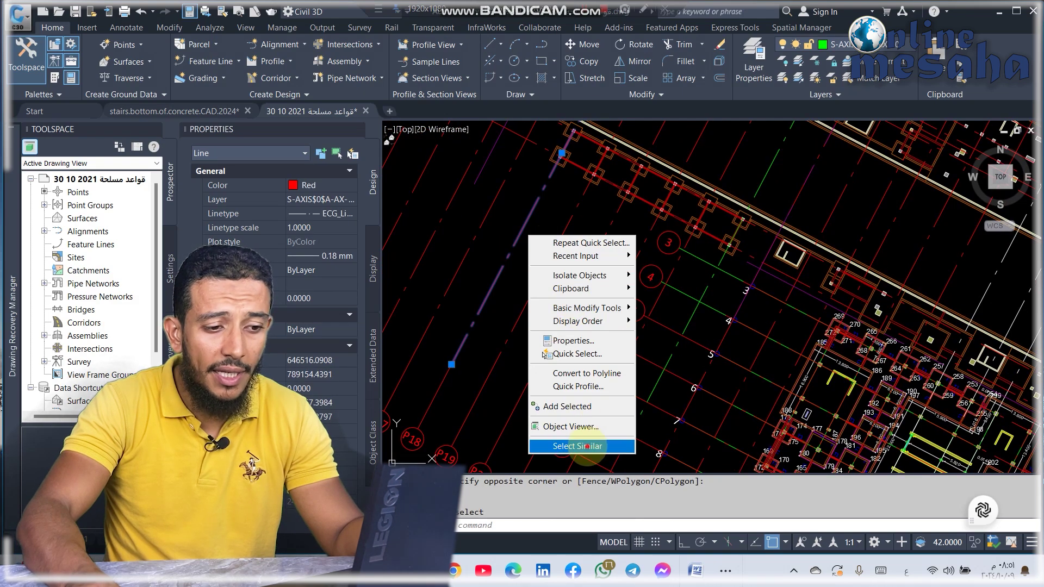
pyautogui.click(579, 445)
pyautogui.scroll(-3, 627, 315)
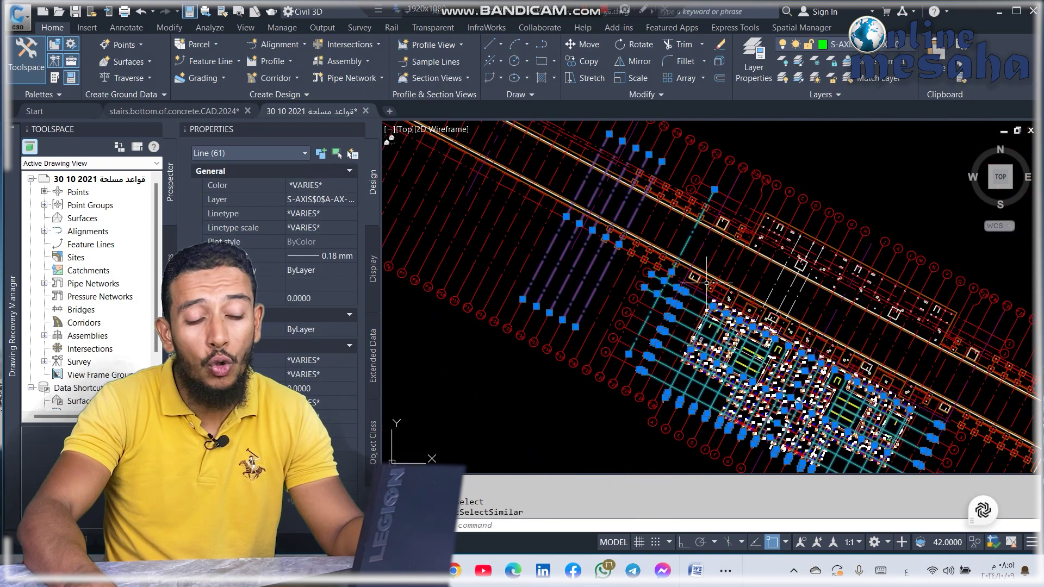
pyautogui.scroll(-2, 707, 288)
pyautogui.scroll(4, 624, 247)
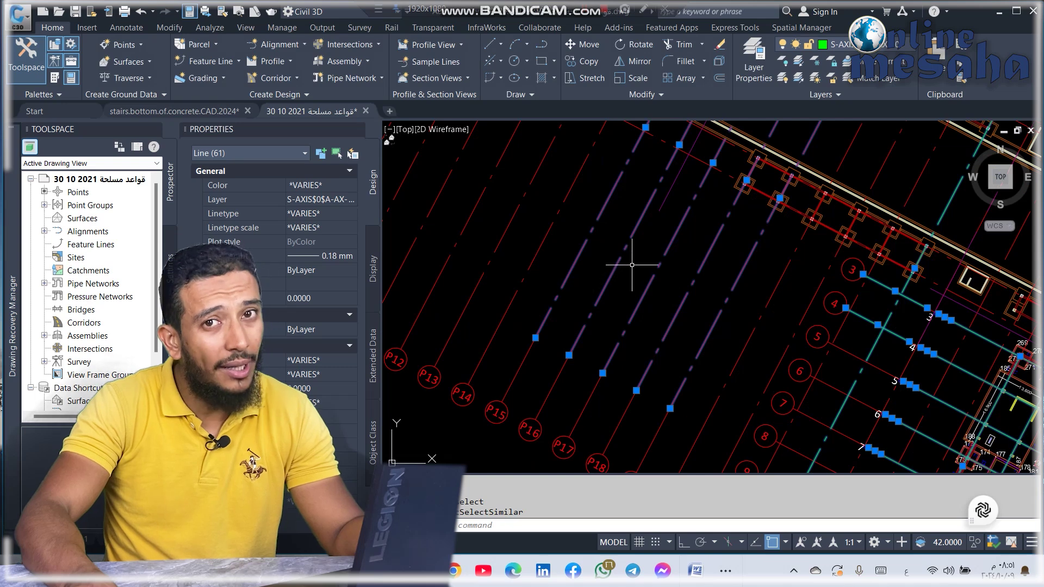
pyautogui.press('Escape')
# - Select a red axis line and use Quick Select on the entire drawing to append all Line objects with Color equal to Red, then deselect everything
pyautogui.click(618, 196)
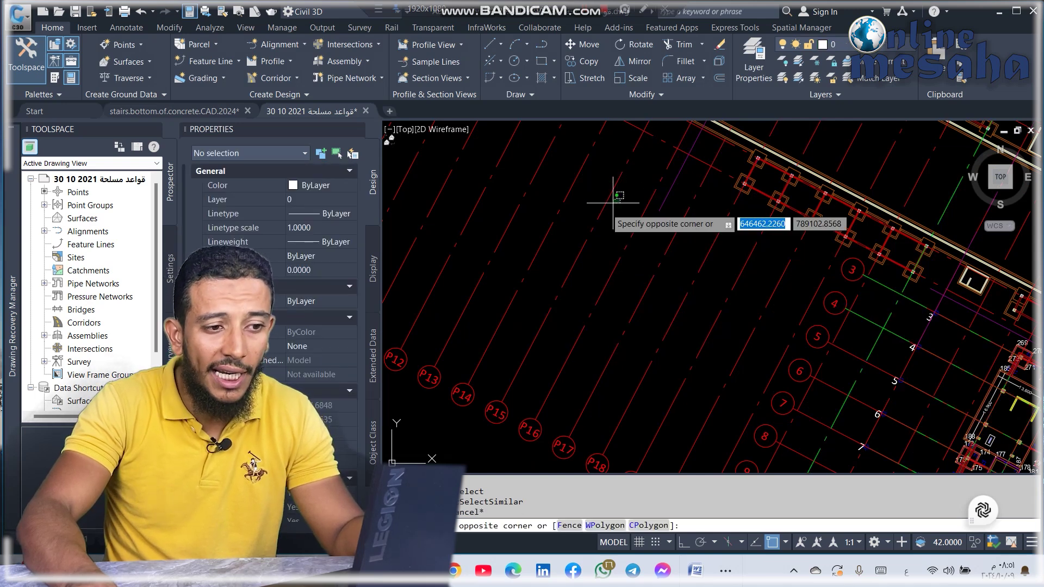
pyautogui.click(600, 217)
pyautogui.rightClick(587, 197)
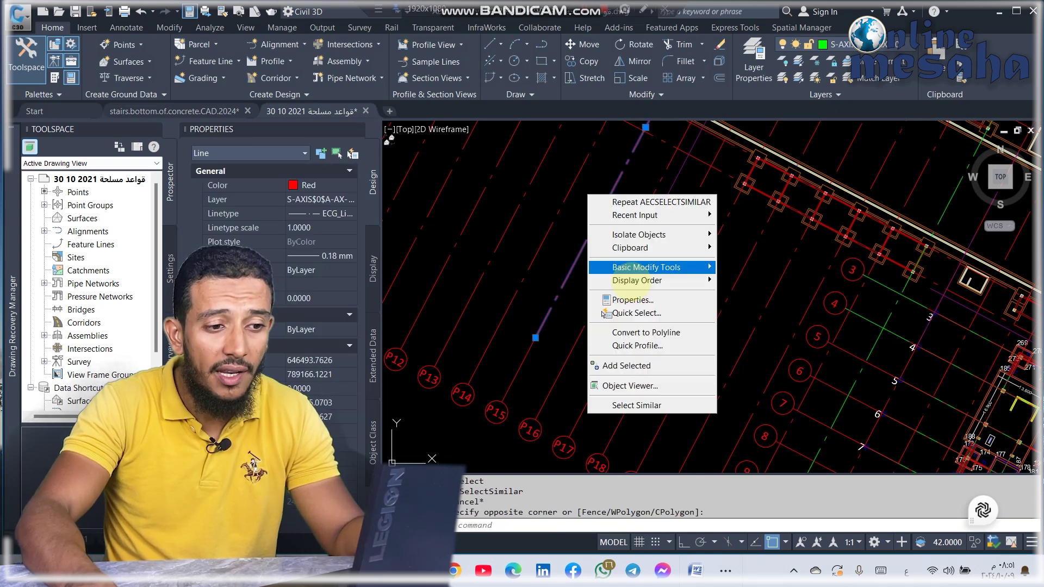
pyautogui.click(625, 313)
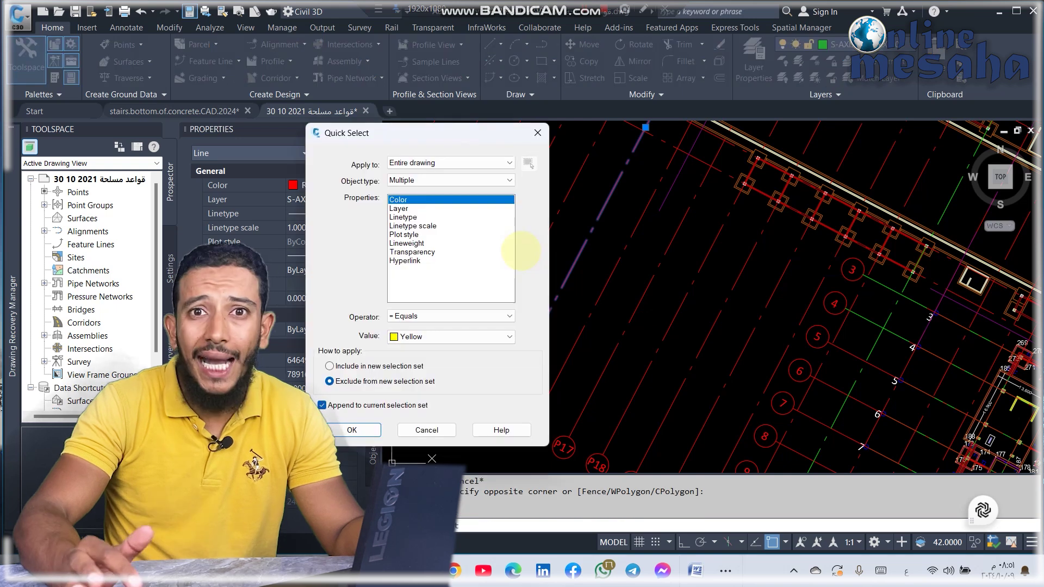
pyautogui.click(423, 180)
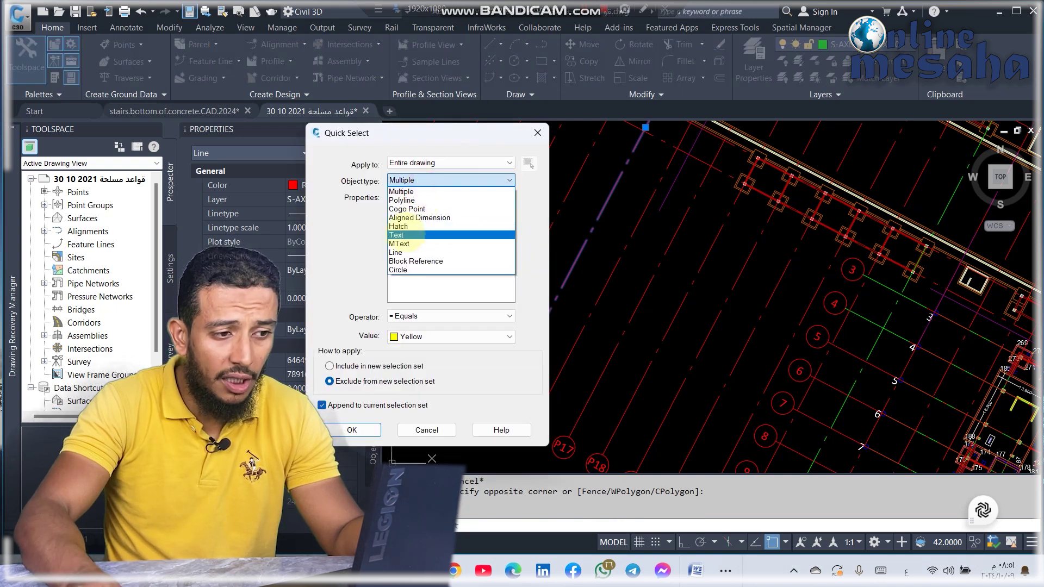
pyautogui.click(407, 252)
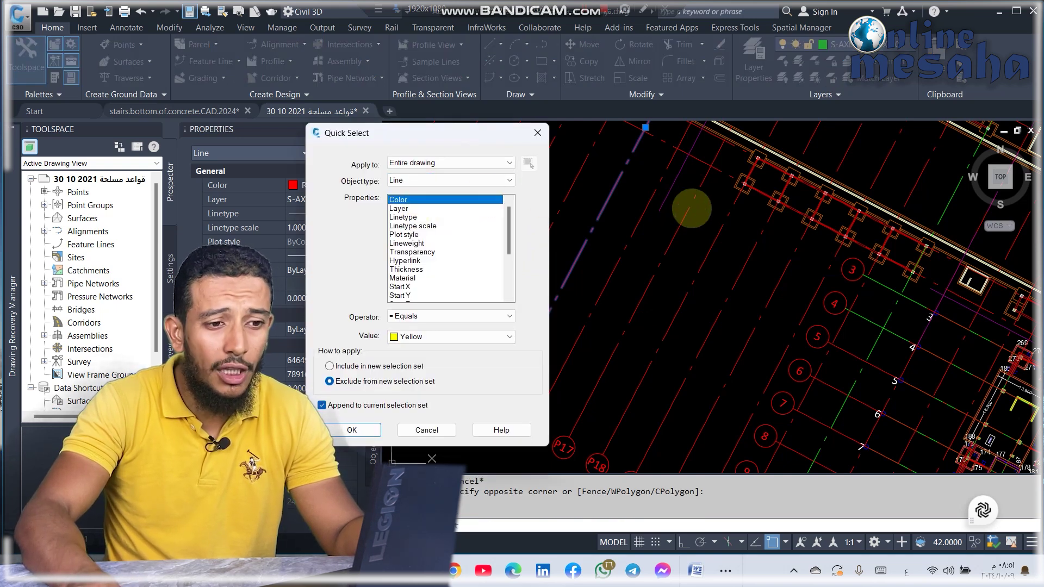
pyautogui.click(399, 336)
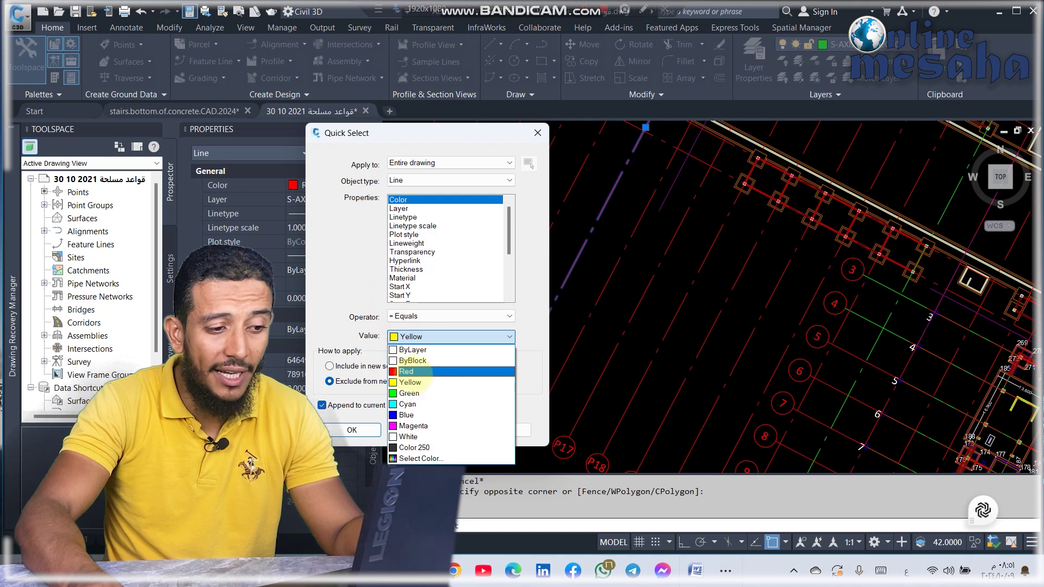
pyautogui.click(408, 371)
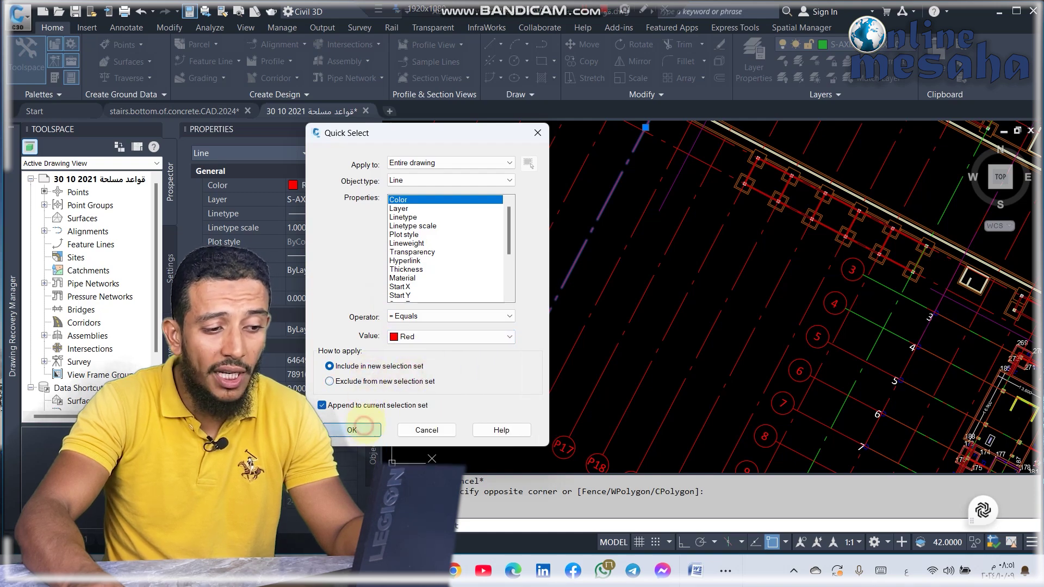
pyautogui.click(362, 429)
pyautogui.scroll(-3, 717, 310)
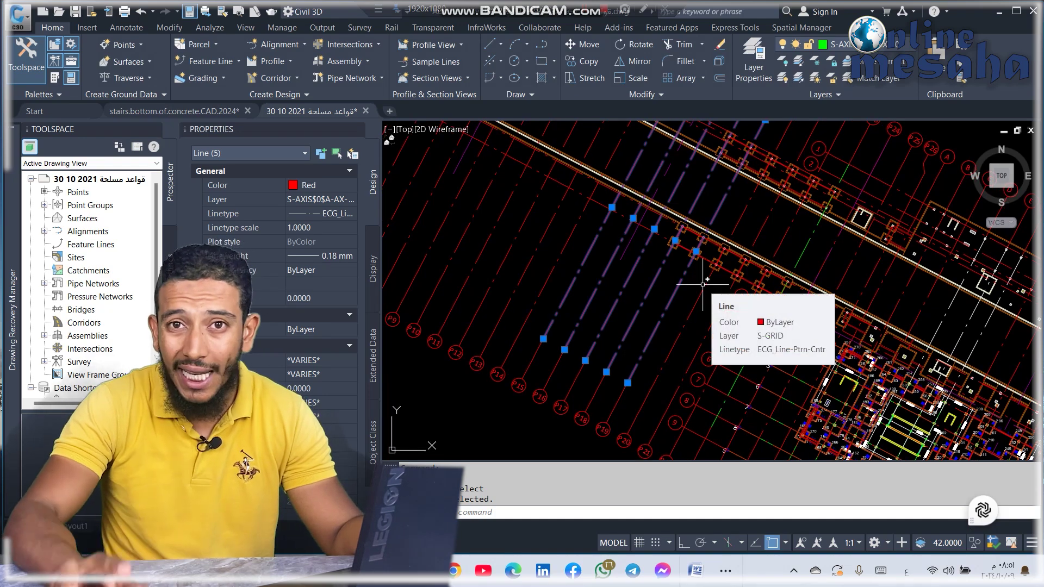
pyautogui.press('Escape')
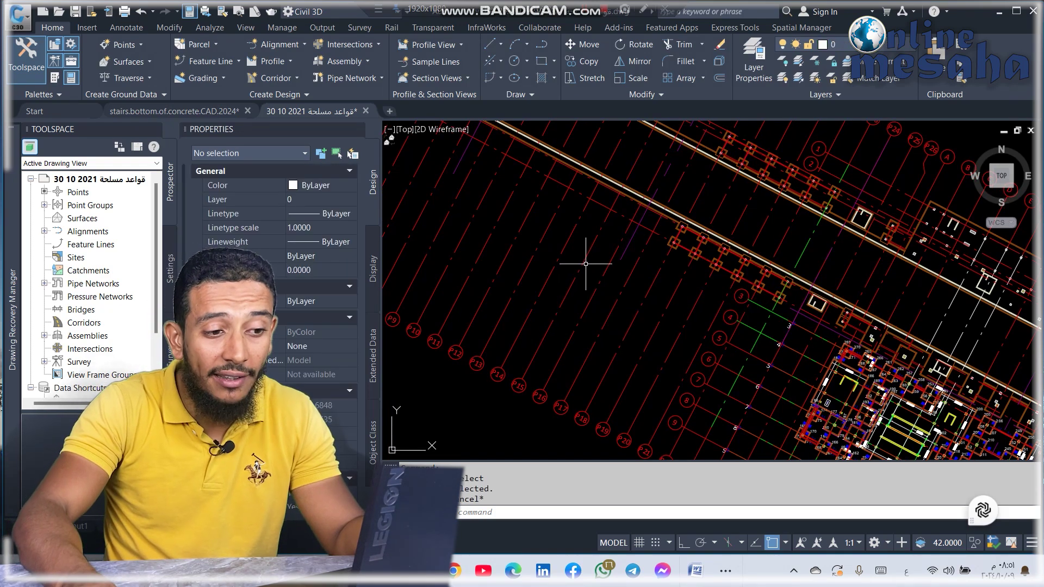
# - Check the Linetype property of a red axis line and of a grid line on the S-GRID layer
pyautogui.click(587, 257)
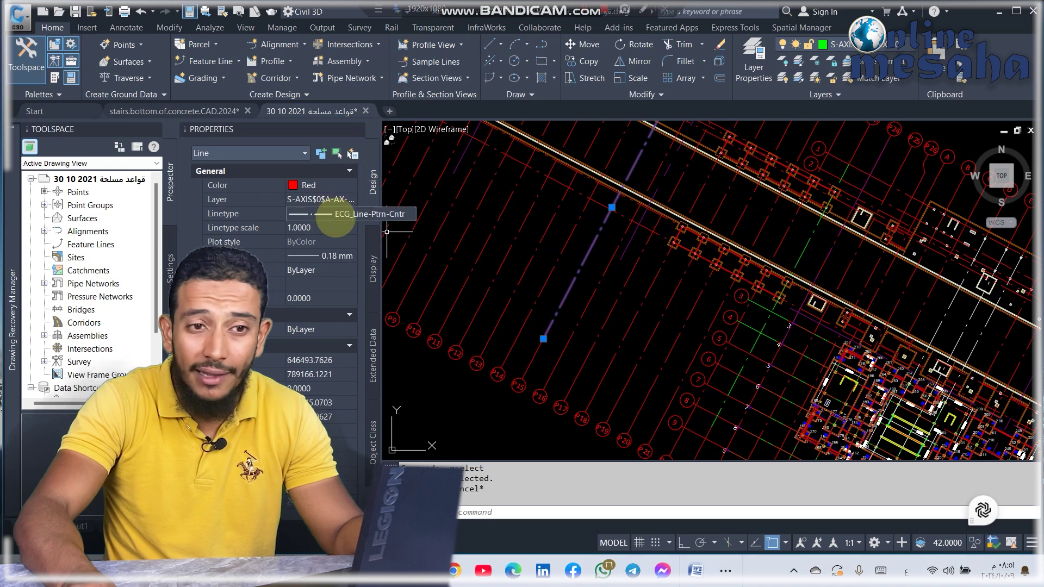
pyautogui.click(333, 214)
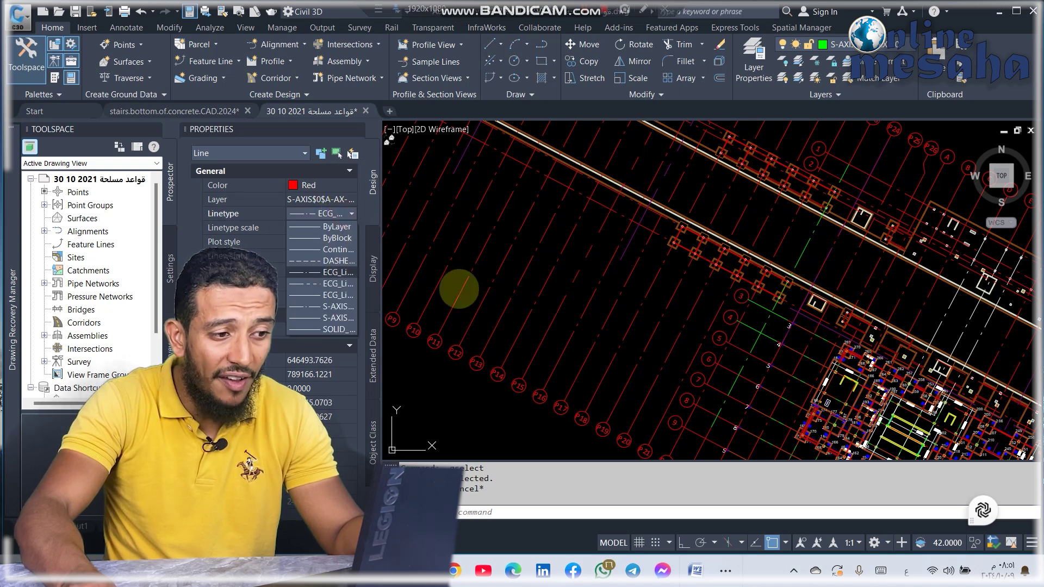
pyautogui.press('Escape')
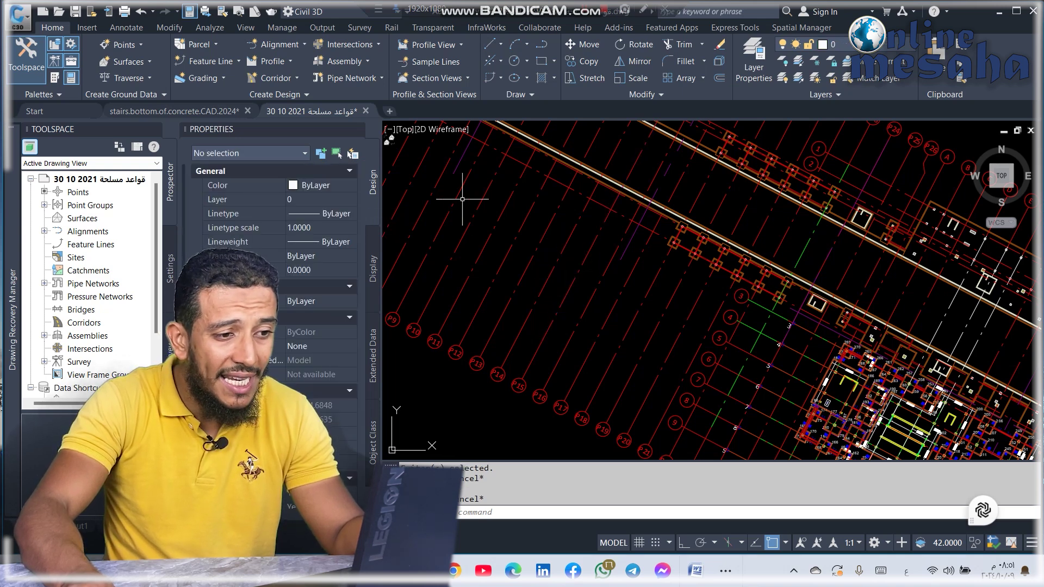
pyautogui.click(451, 208)
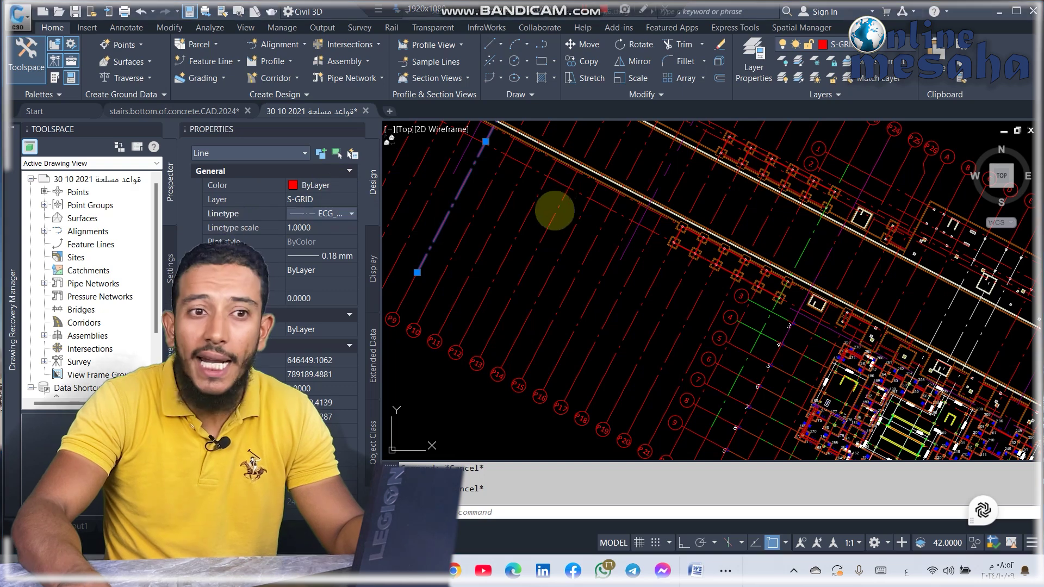
pyautogui.click(218, 213)
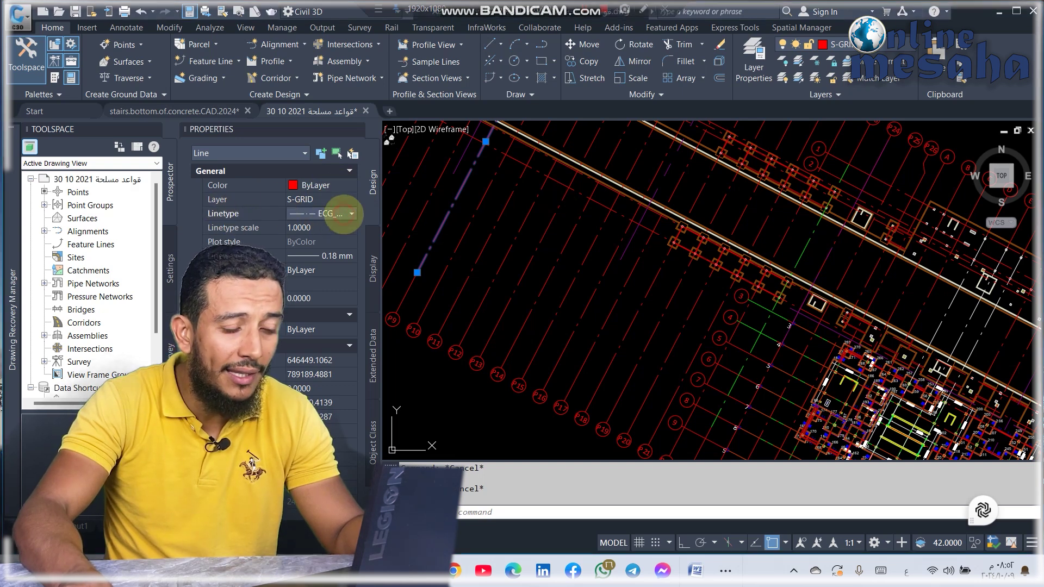
pyautogui.click(339, 213)
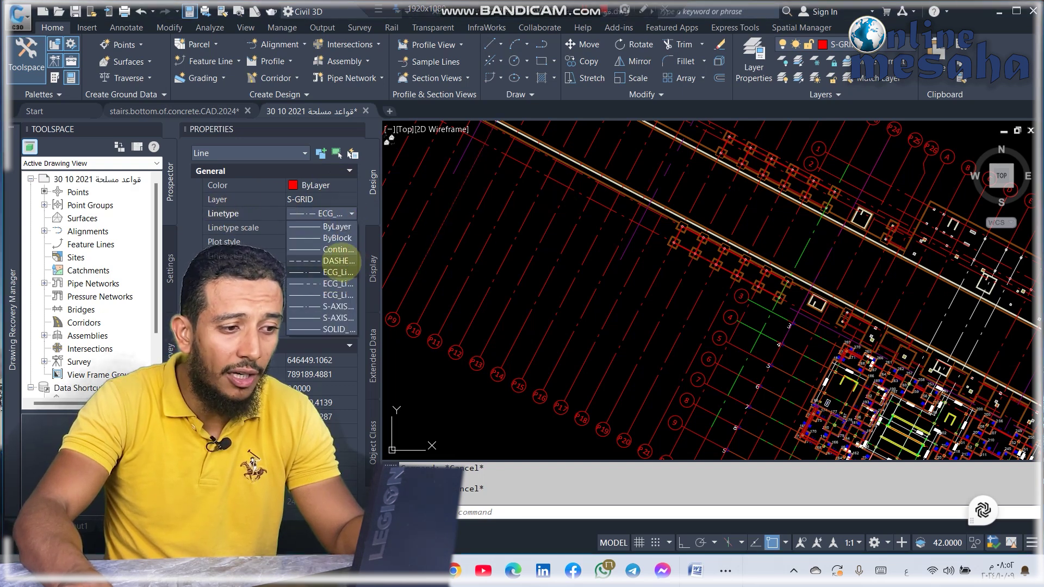
pyautogui.click(333, 271)
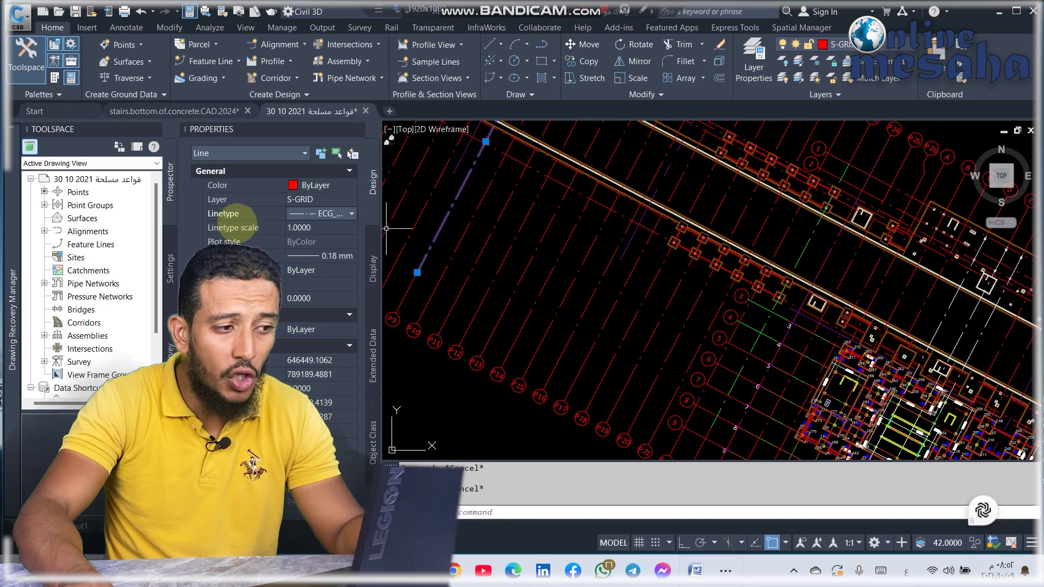
# - Use Quick Select on the entire drawing to include Line objects with Linetype equal to ECG_Line-Ptrn-Cntr, inspect the selected lines, and clear the selection
pyautogui.moveTo(461, 183); pyautogui.dragTo(564, 238)
pyautogui.rightClick(560, 232)
pyautogui.click(598, 345)
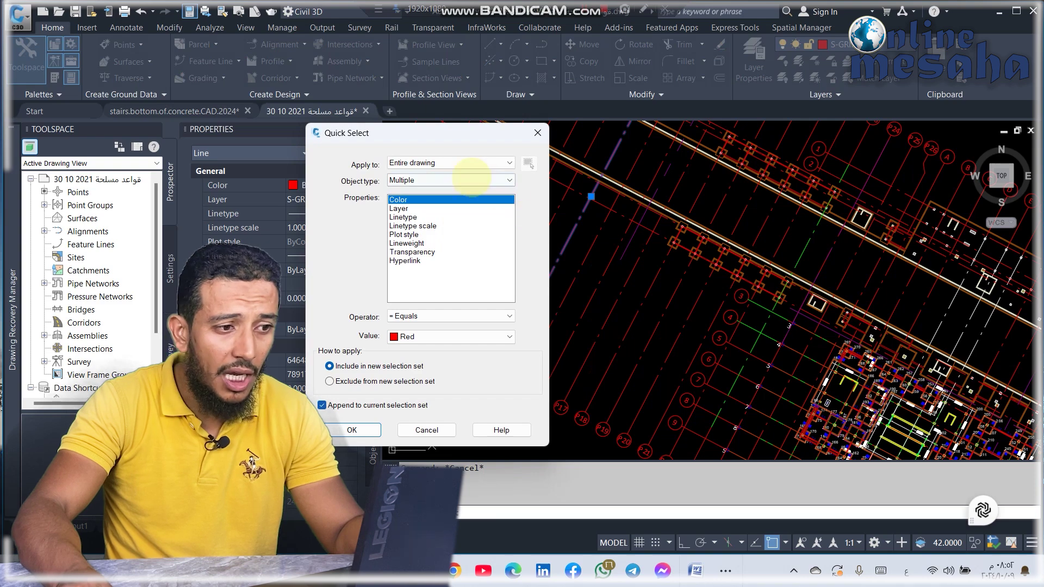
pyautogui.click(466, 180)
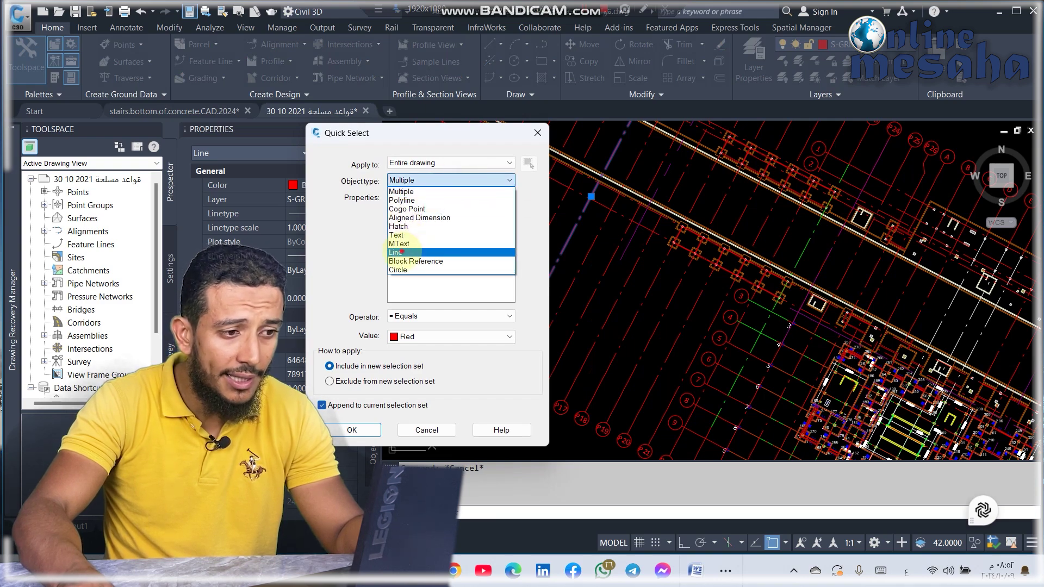
pyautogui.click(396, 252)
pyautogui.click(403, 216)
pyautogui.click(470, 337)
pyautogui.click(459, 378)
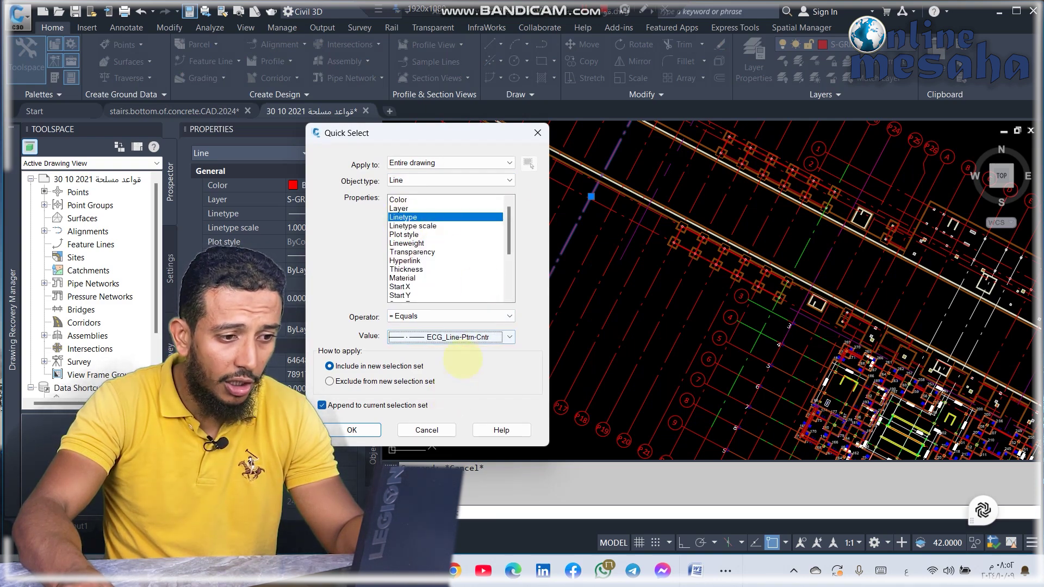
pyautogui.press('Return')
pyautogui.scroll(-5, 813, 296)
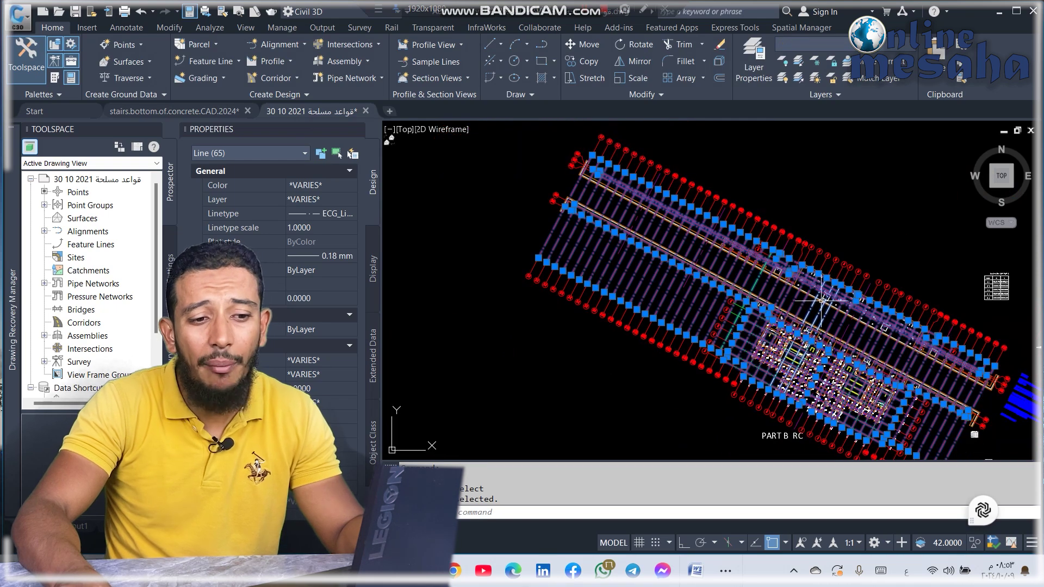
pyautogui.moveTo(813, 297); pyautogui.dragTo(717, 232, button='middle')
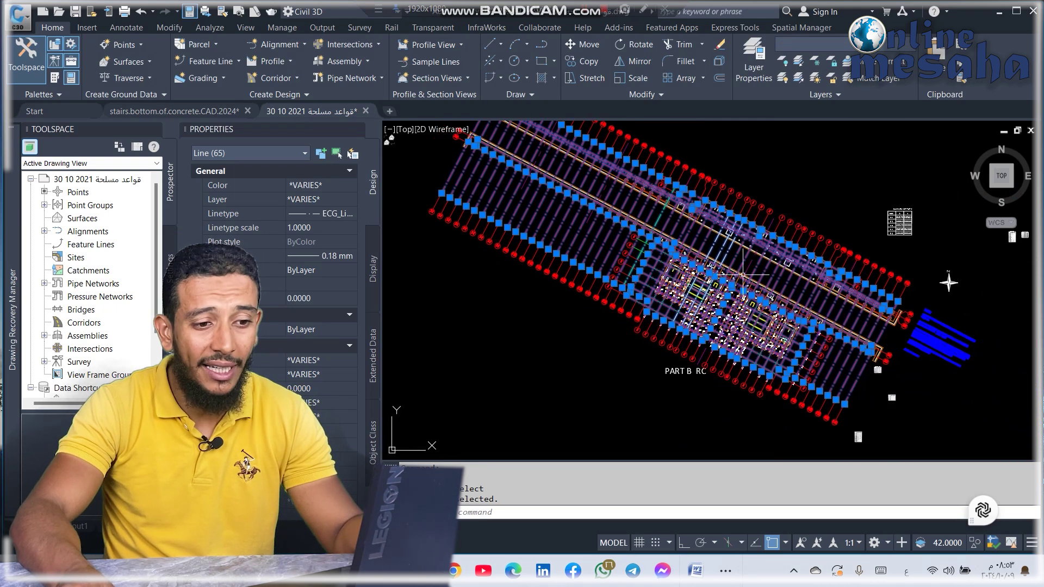
pyautogui.press('Escape')
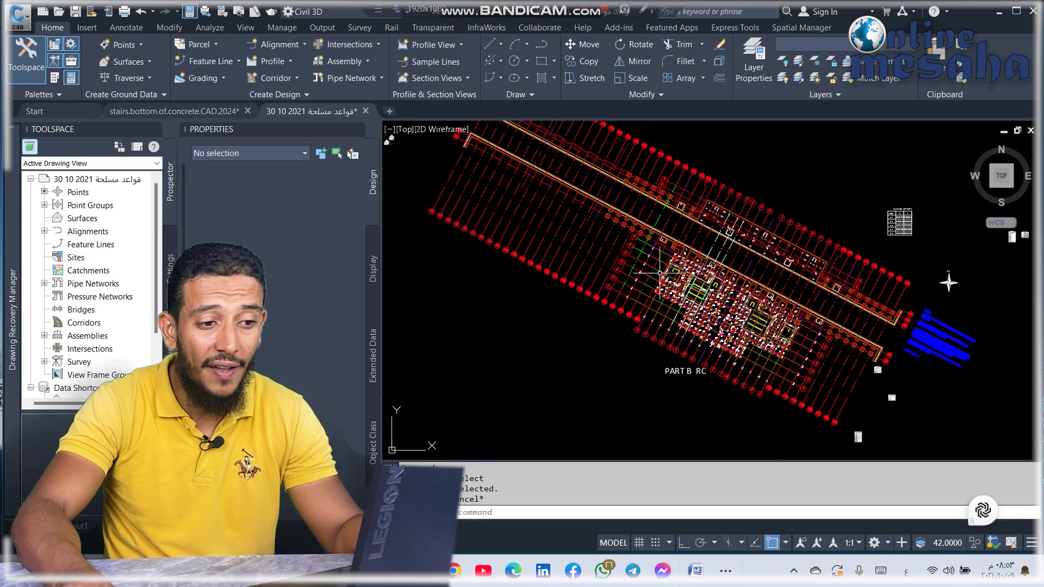